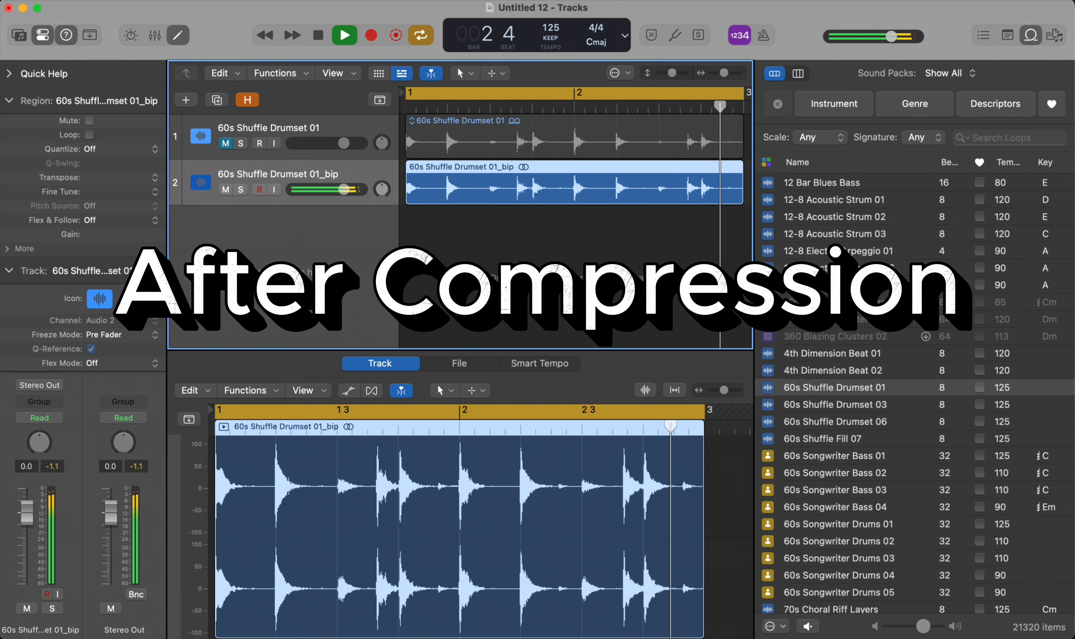
{"action": "key", "text": "space"}
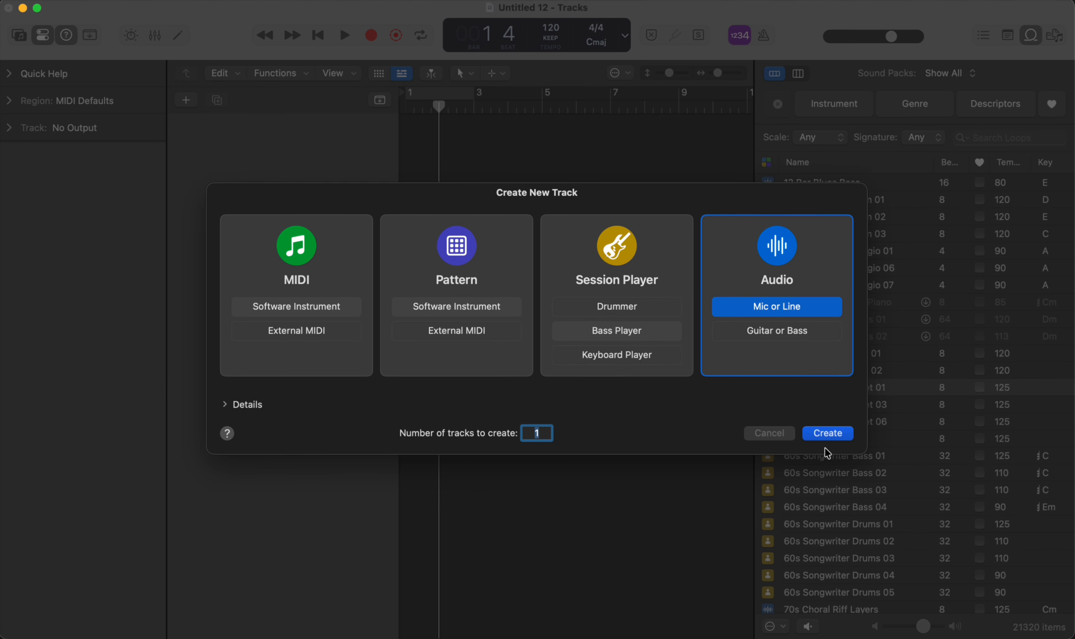
- Create one Mic or Line audio track and place the 60s Shuffle Drumset 01 loop on it at bar 1
{"action": "left_click", "coordinate": [830, 434]}
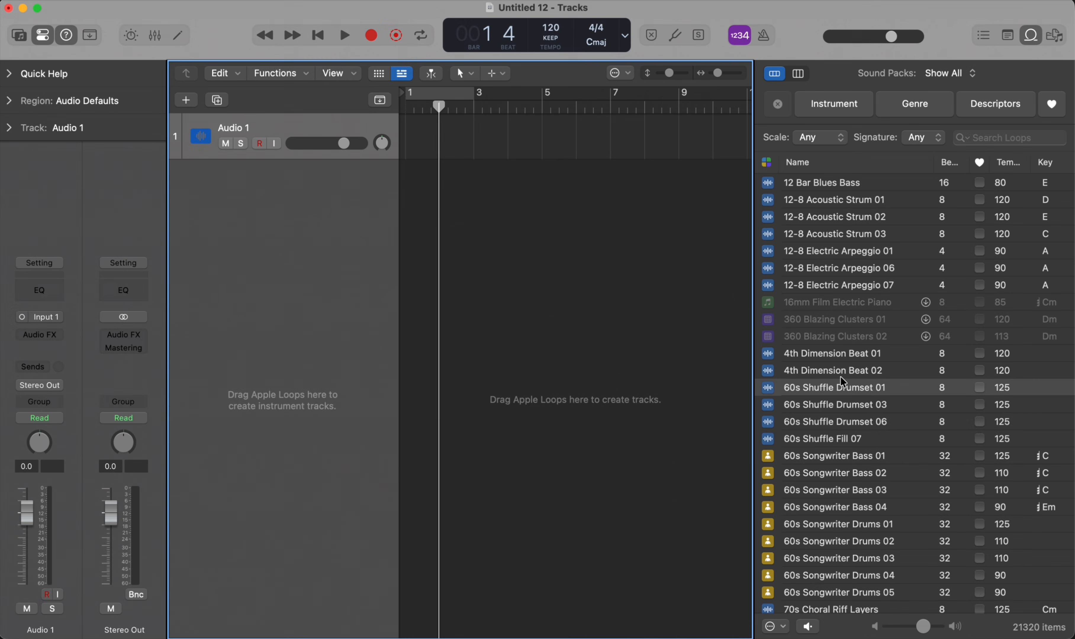
{"action": "left_click", "coordinate": [838, 386]}
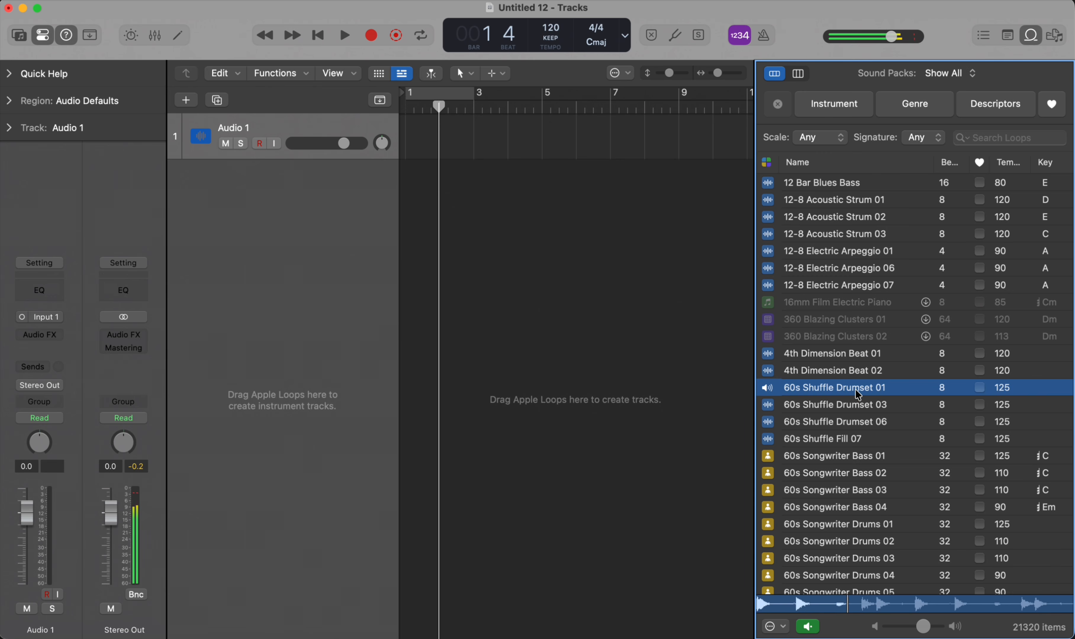
{"action": "left_click_drag", "start_coordinate": [854, 395], "coordinate": [418, 172]}
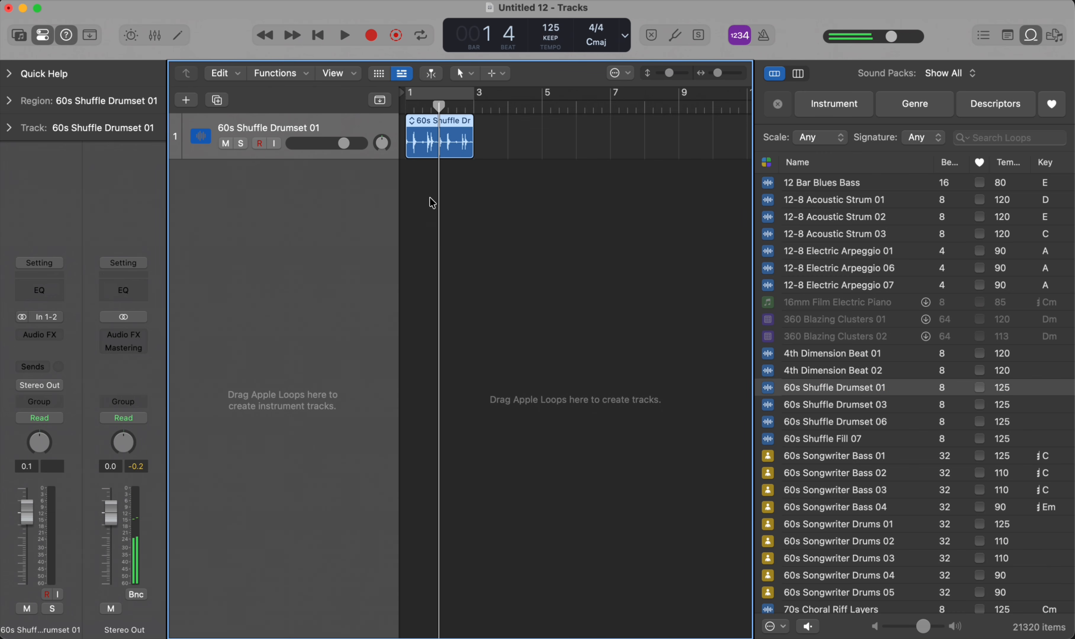
- Open the 60s Shuffle Drumset 01 region in the audio track editor
{"action": "scroll", "coordinate": [418, 176], "scroll_direction": "up", "scroll_amount": 5}
{"action": "scroll", "coordinate": [462, 144], "scroll_direction": "left", "scroll_amount": 5}
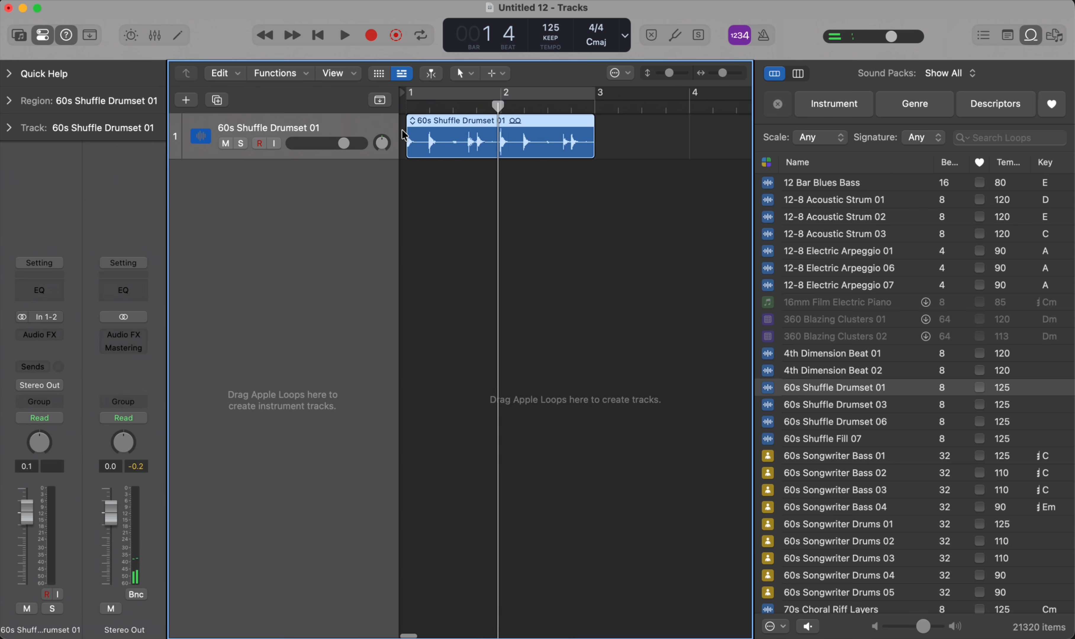
{"action": "right_click", "coordinate": [459, 139]}
{"action": "left_click", "coordinate": [445, 155]}
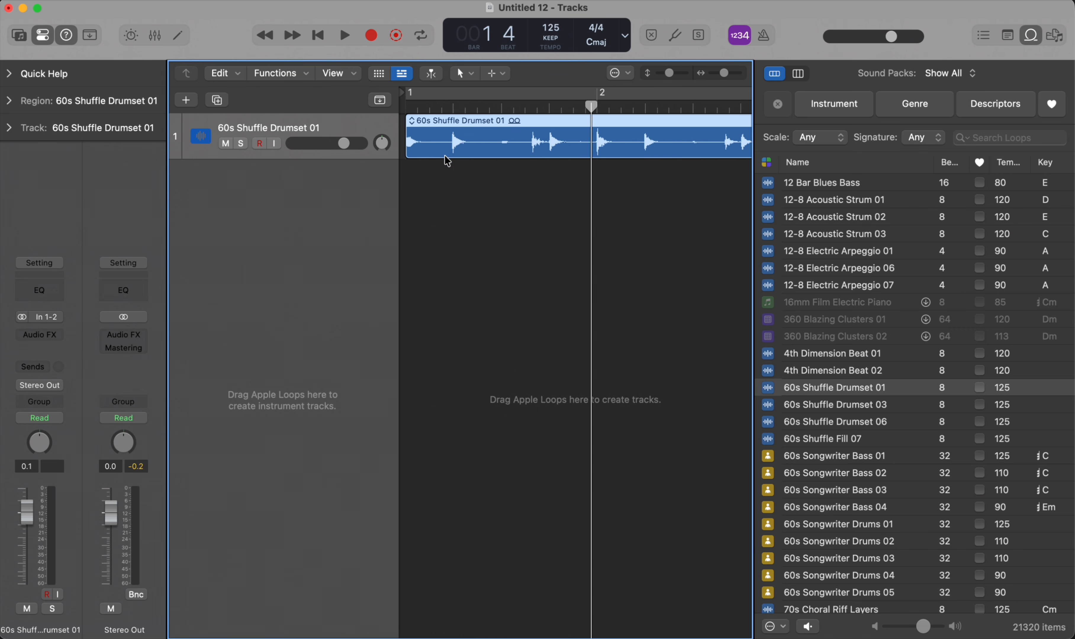
{"action": "double_click", "coordinate": [458, 132]}
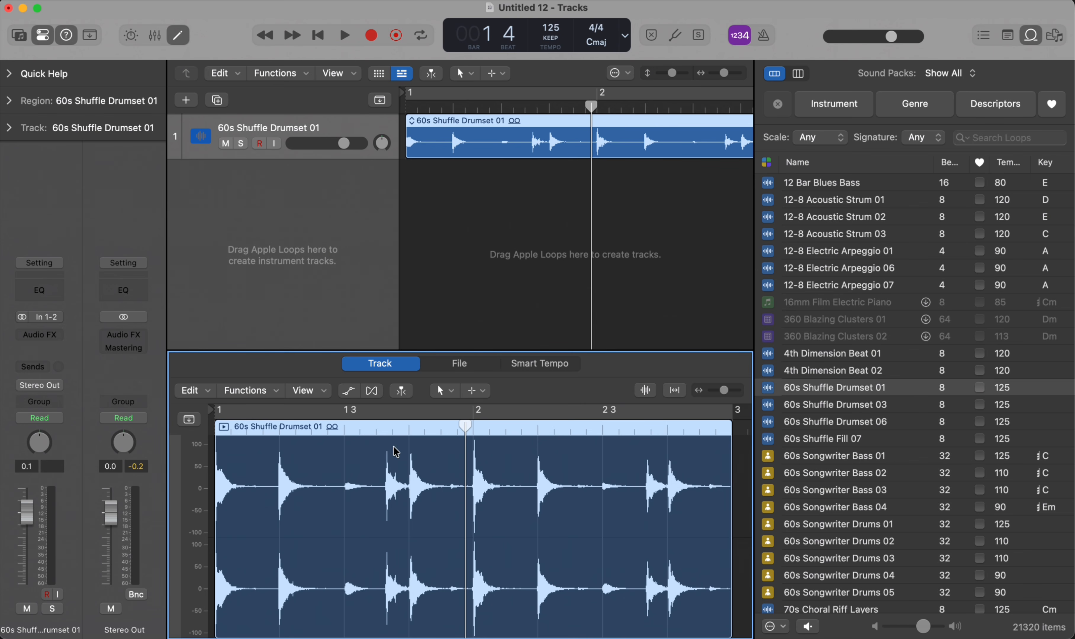
- Place the playhead at beat 3 of bar 1 and examine the loud and quiet hits in the drum waveform
{"action": "left_click", "coordinate": [386, 431]}
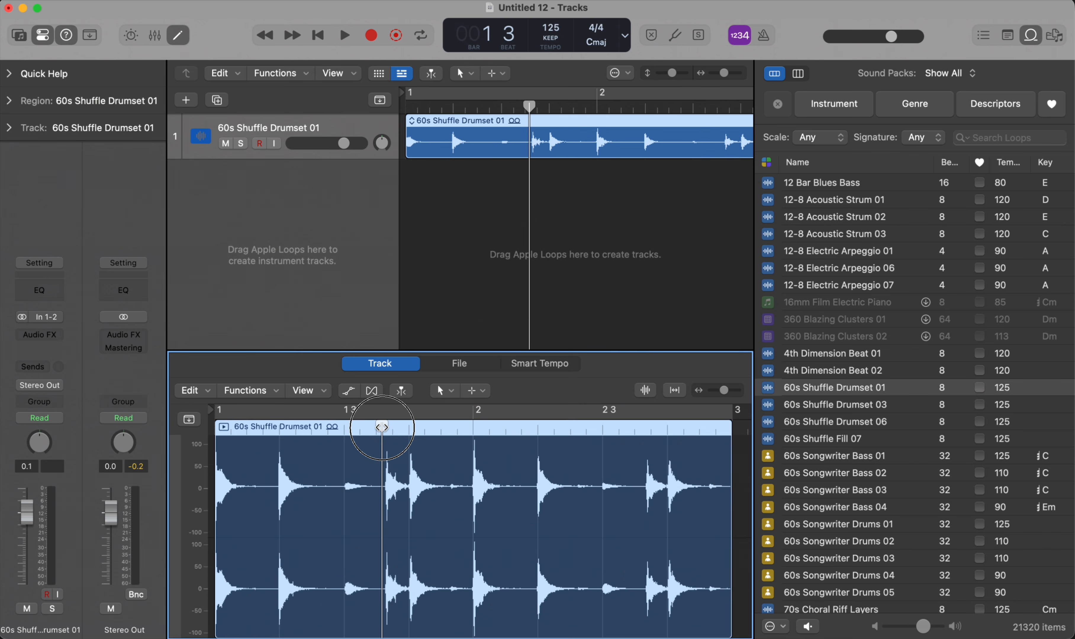
{"action": "key", "text": "super+f"}
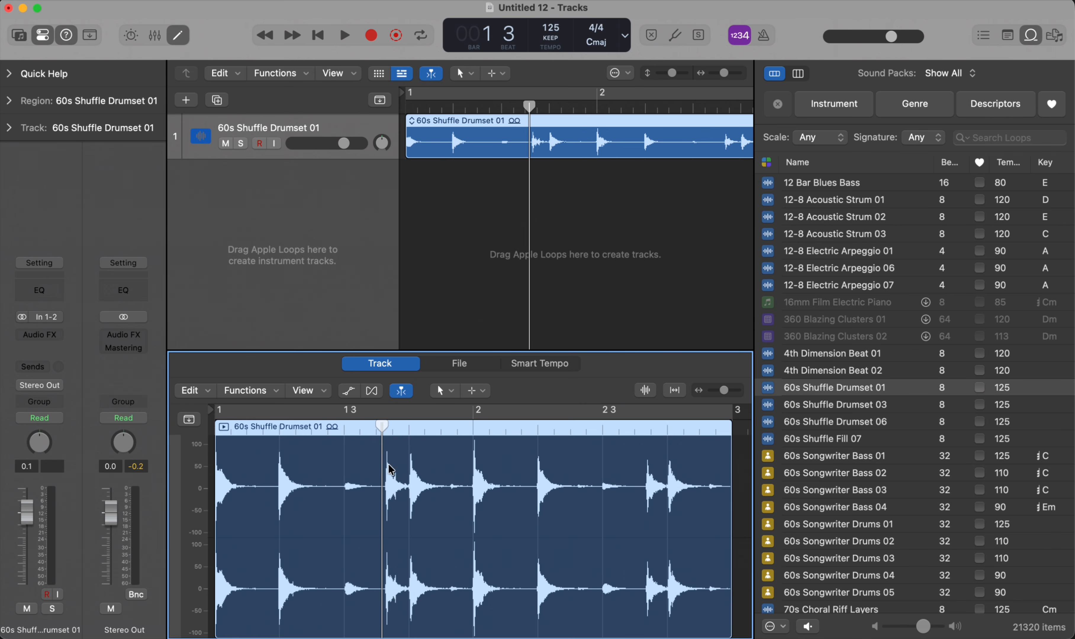
{"action": "left_click", "coordinate": [344, 439]}
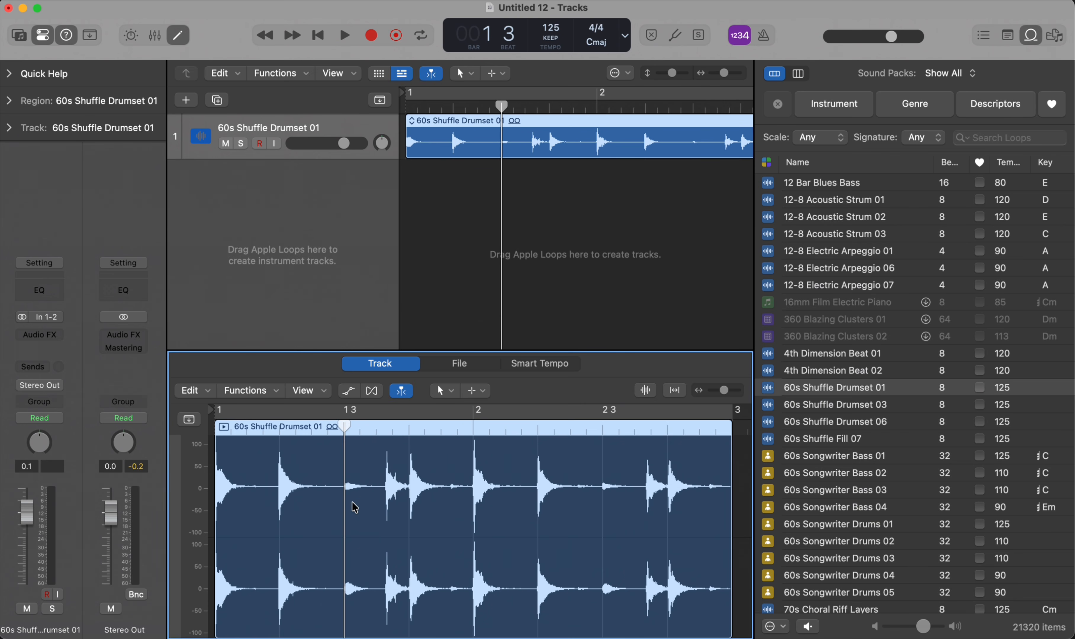
{"action": "scroll", "coordinate": [347, 484], "scroll_direction": "up", "scroll_amount": 5}
{"action": "scroll", "coordinate": [347, 484], "scroll_direction": "down", "scroll_amount": 2}
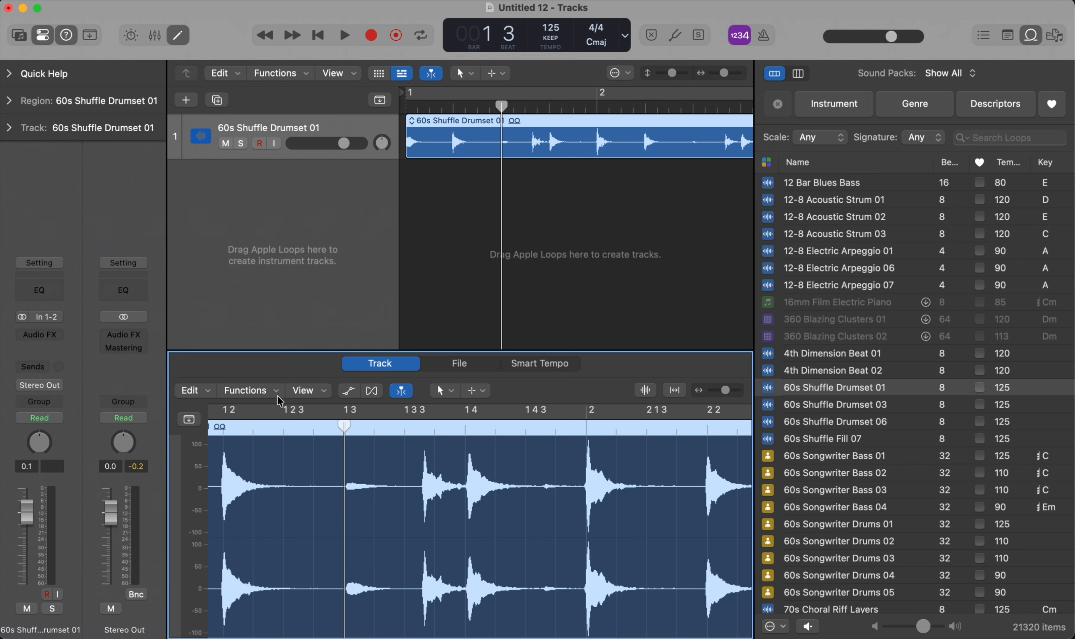
{"action": "scroll", "coordinate": [475, 184], "scroll_direction": "down", "scroll_amount": 5}
{"action": "scroll", "coordinate": [482, 153], "scroll_direction": "up", "scroll_amount": 5}
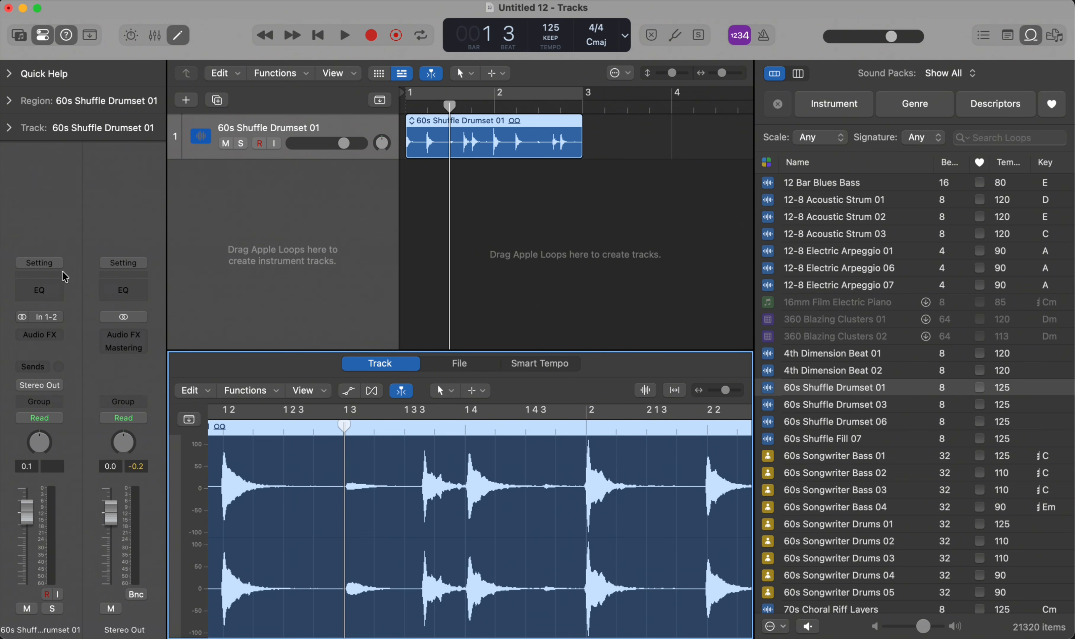
{"action": "left_click", "coordinate": [57, 279]}
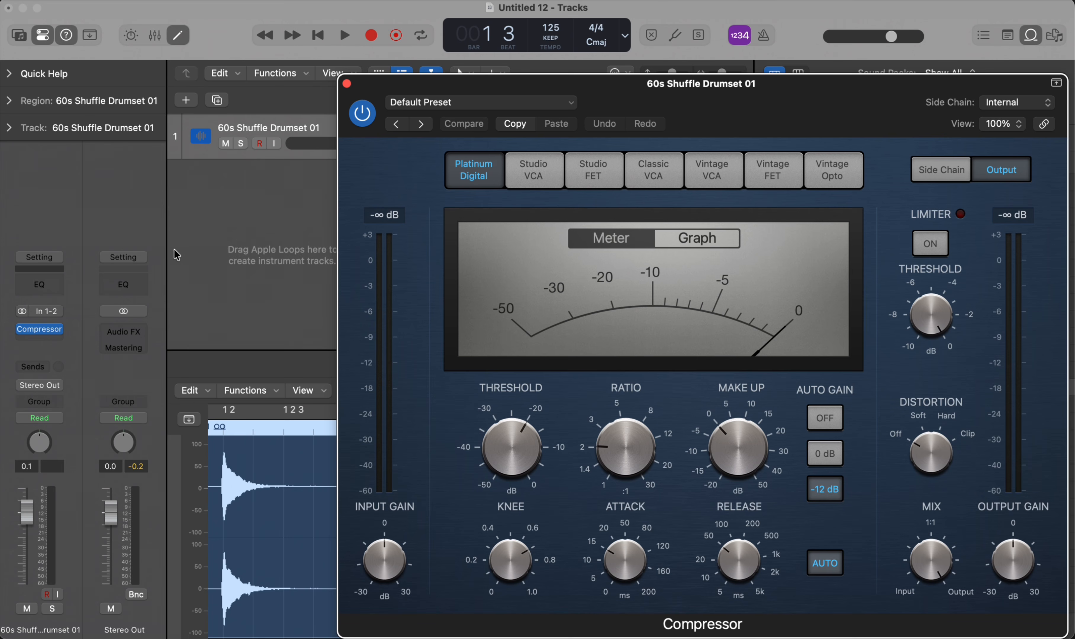
{"action": "left_click", "coordinate": [347, 83]}
{"action": "key", "text": "super+z"}
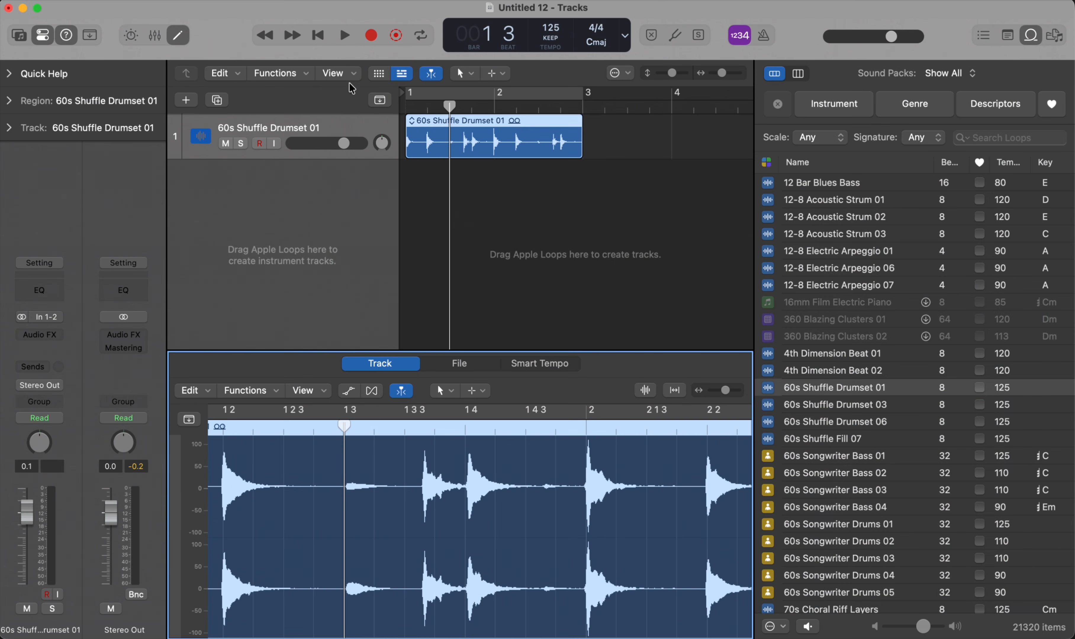
- Insert a stereo Compressor from the Dynamics effects on the drum track's audio effect slot
{"action": "left_click", "coordinate": [60, 344]}
{"action": "mouse_move", "coordinate": [60, 342]}
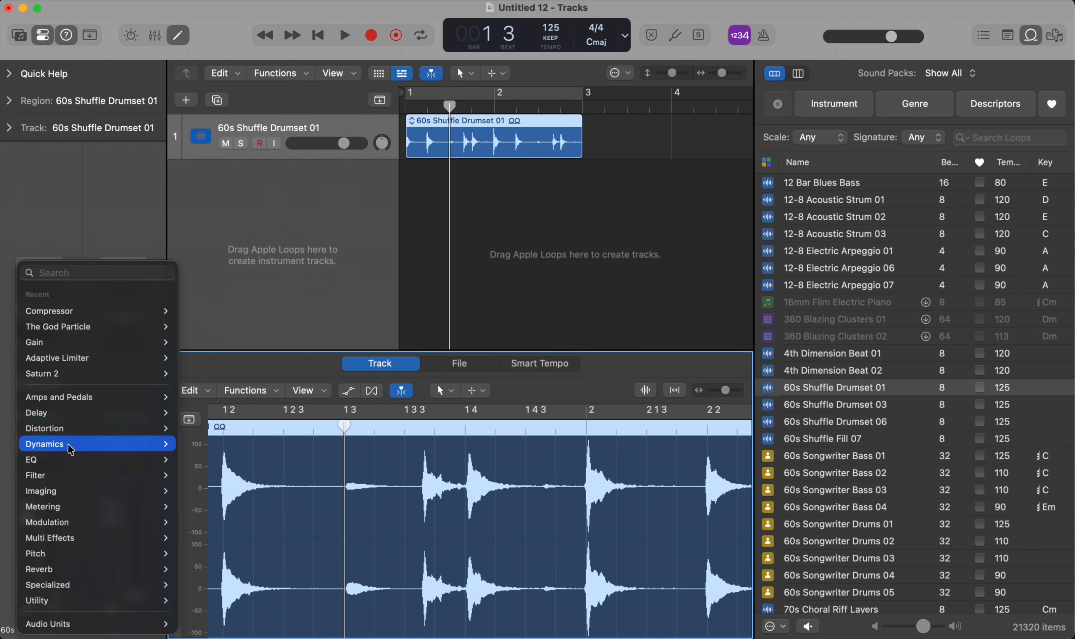
{"action": "mouse_move", "coordinate": [71, 450]}
{"action": "mouse_move", "coordinate": [221, 465]}
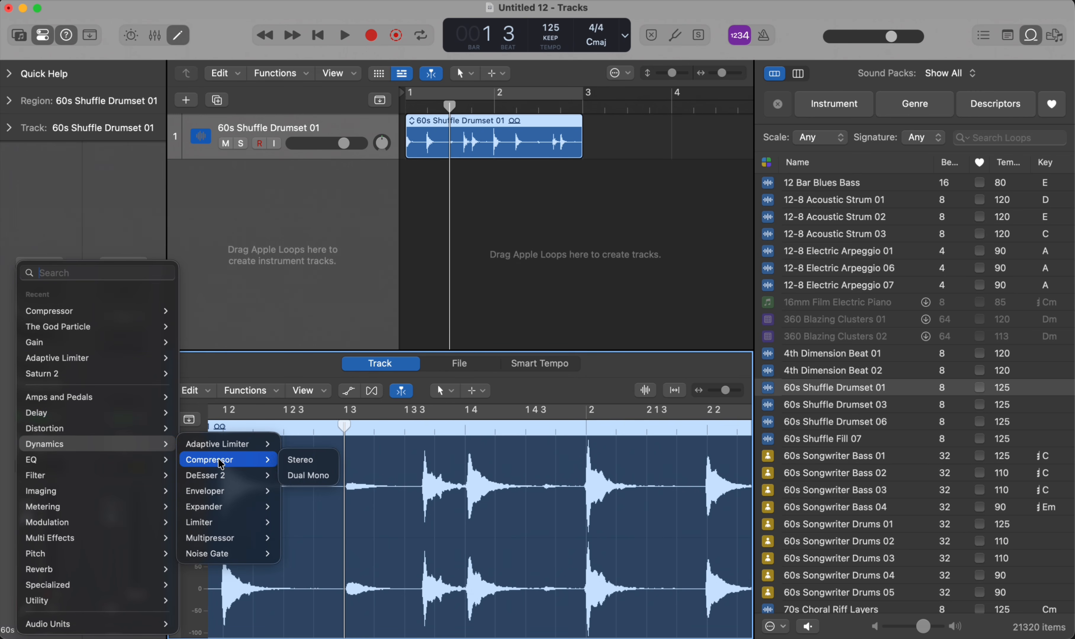
{"action": "left_click", "coordinate": [302, 460]}
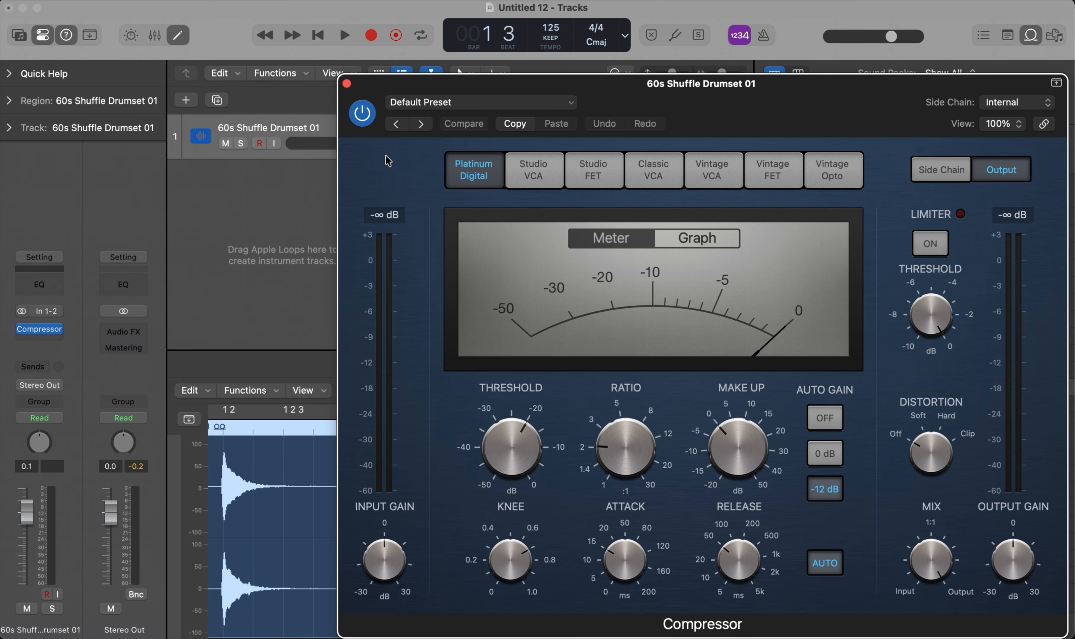
- Try varying the Compressor's input gain while playing back the drum loop
{"action": "mouse_move", "coordinate": [375, 576]}
{"action": "key", "text": "space"}
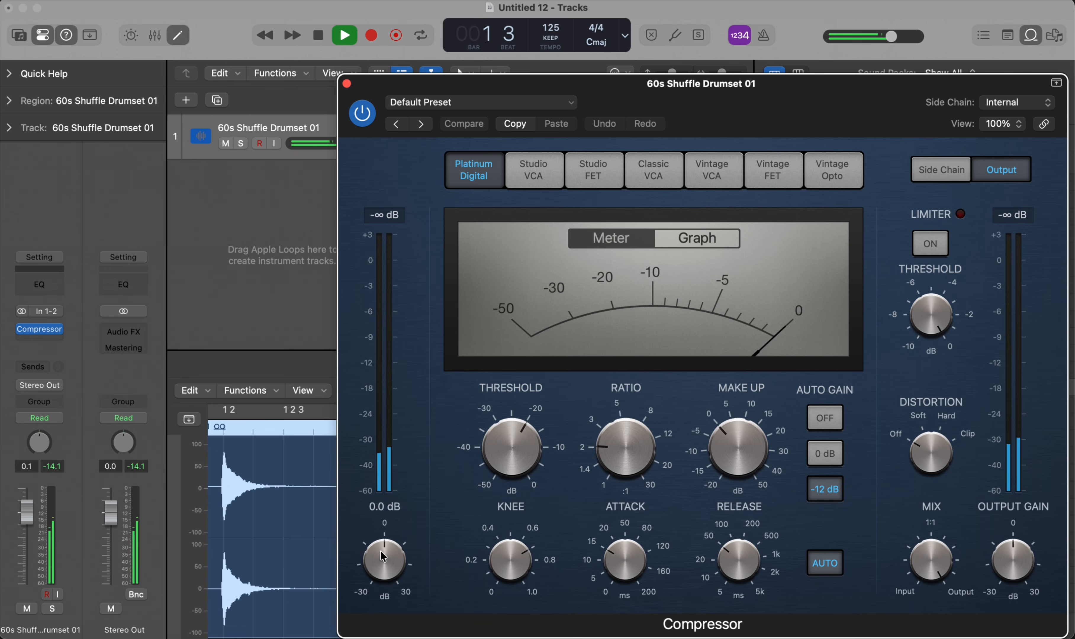
{"action": "mouse_move", "coordinate": [383, 557]}
{"action": "left_mouse_down"}
{"action": "mouse_move", "coordinate": [365, 594]}
{"action": "mouse_move", "coordinate": [370, 632]}
{"action": "mouse_move", "coordinate": [363, 582]}
{"action": "mouse_move", "coordinate": [382, 573]}
{"action": "left_mouse_up"}
{"action": "key", "text": "space"}
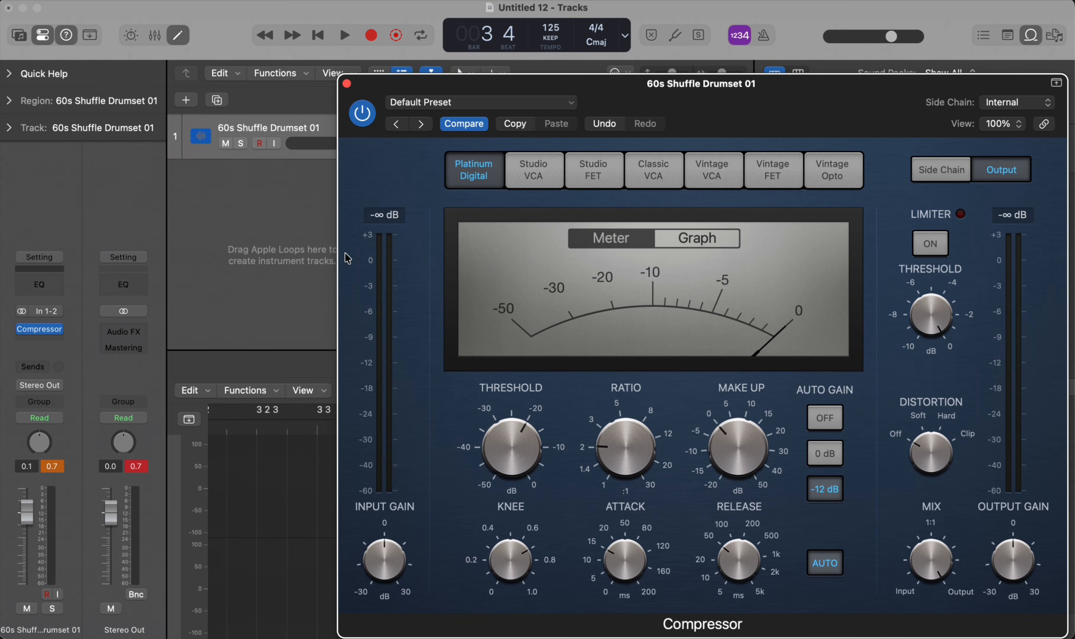
- Return the playhead to the project start and enable cycle playback from bar 1 to bar 3, covering the drum region
{"action": "key", "text": "space"}
{"action": "left_click_drag", "start_coordinate": [441, 90], "coordinate": [435, 214]}
{"action": "key", "text": "space"}
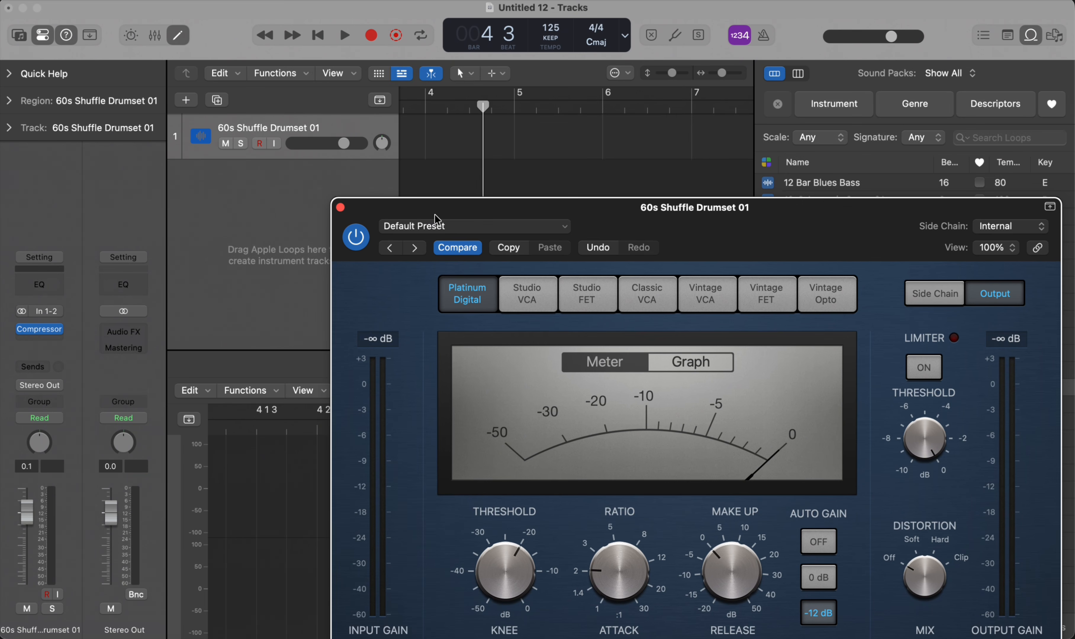
{"action": "key", "text": "Return"}
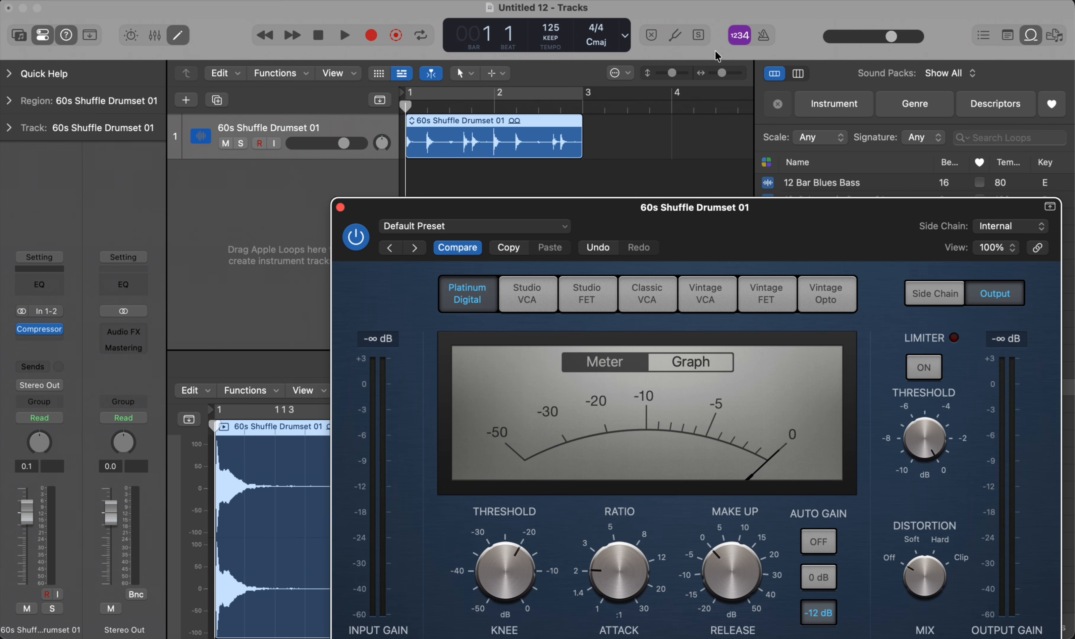
{"action": "left_click_drag", "start_coordinate": [584, 94], "coordinate": [404, 95]}
{"action": "left_click", "coordinate": [463, 94]}
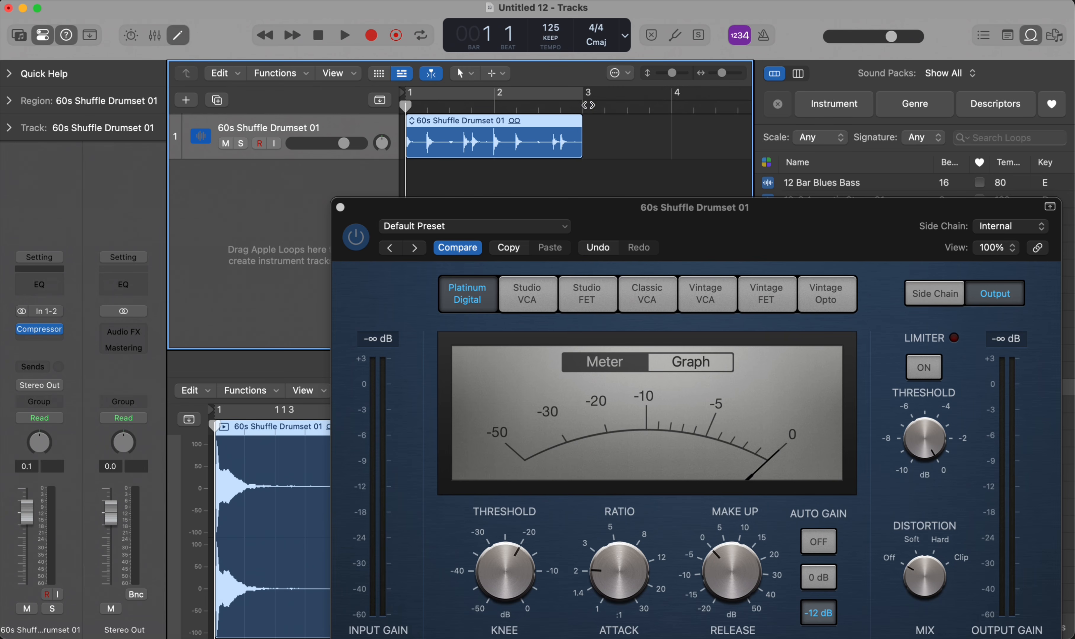
{"action": "key", "text": "c"}
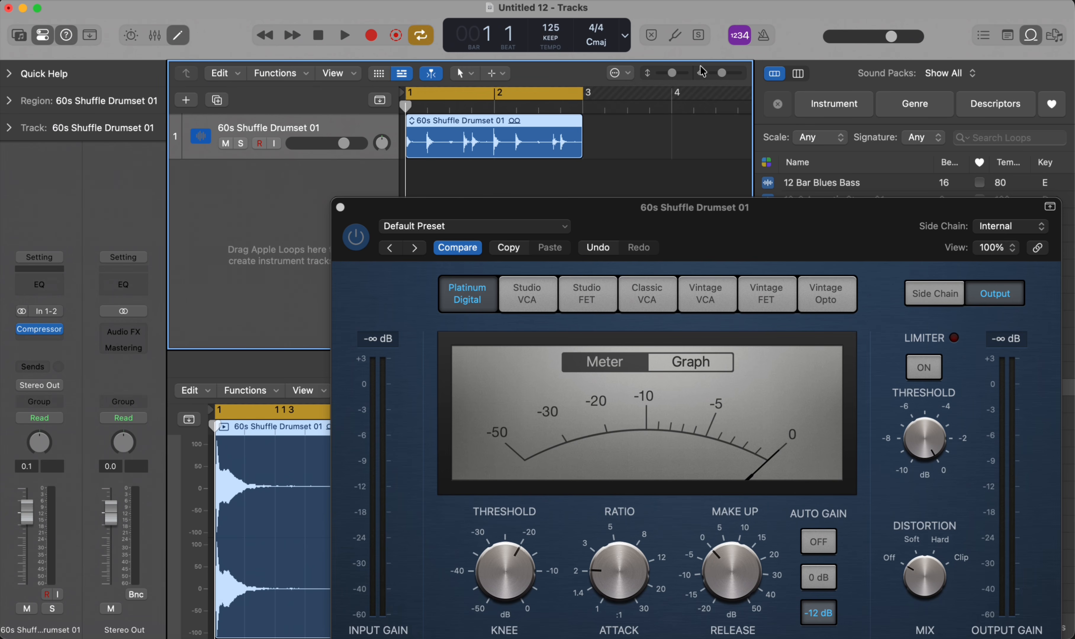
{"action": "key", "text": "space"}
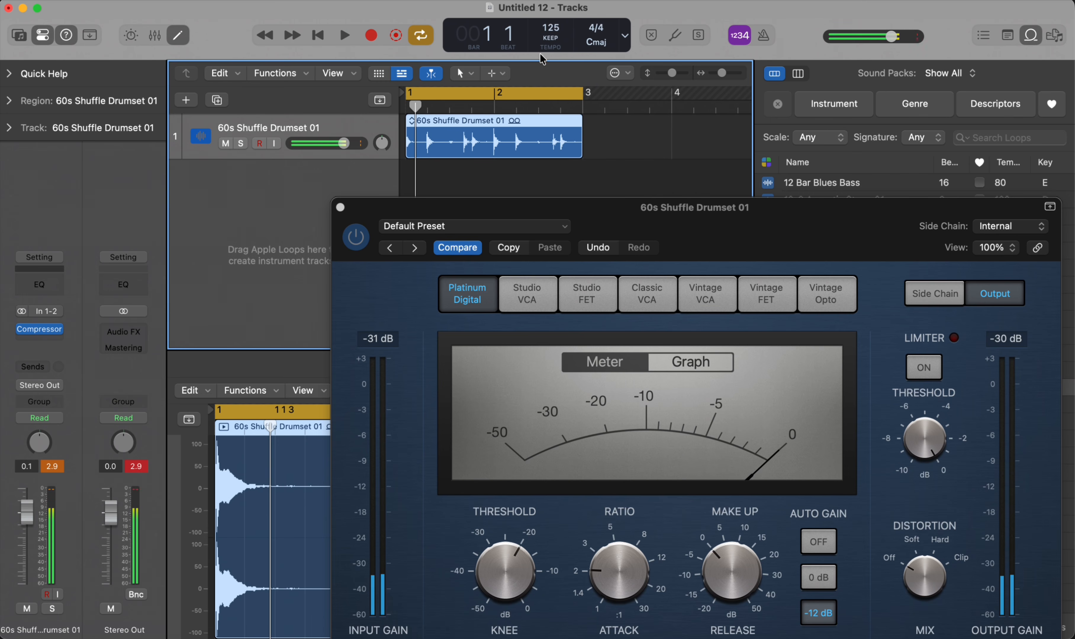
- Shorten the cycle range to bar 1 only and reset it to match the selected drum region's length
{"action": "left_click_drag", "start_coordinate": [577, 92], "coordinate": [495, 90]}
{"action": "left_click_drag", "start_coordinate": [613, 147], "coordinate": [455, 133]}
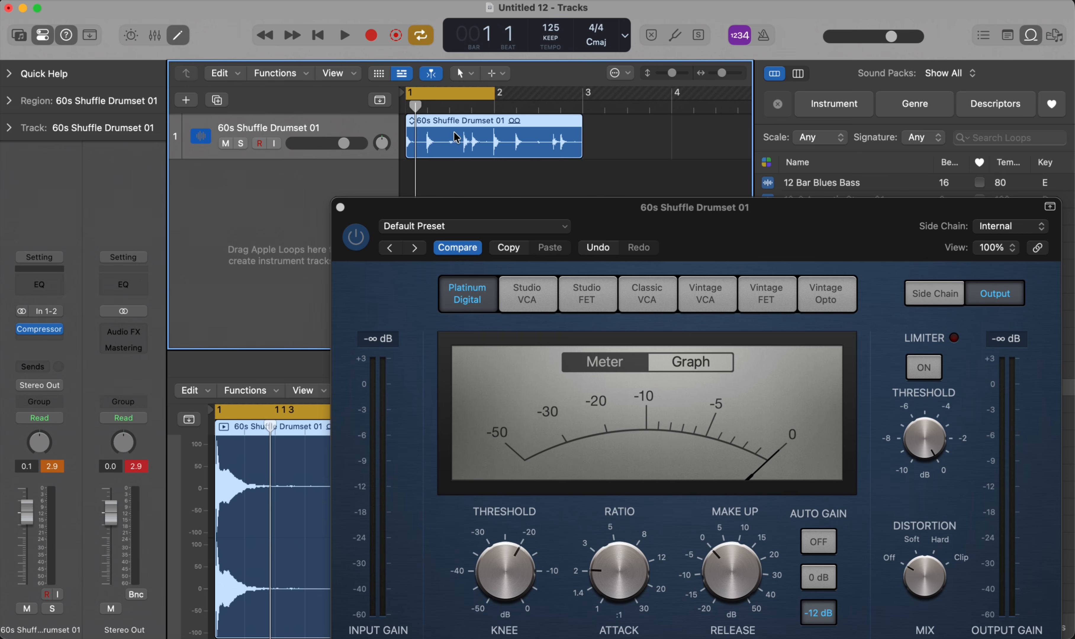
{"action": "key", "text": "super+u"}
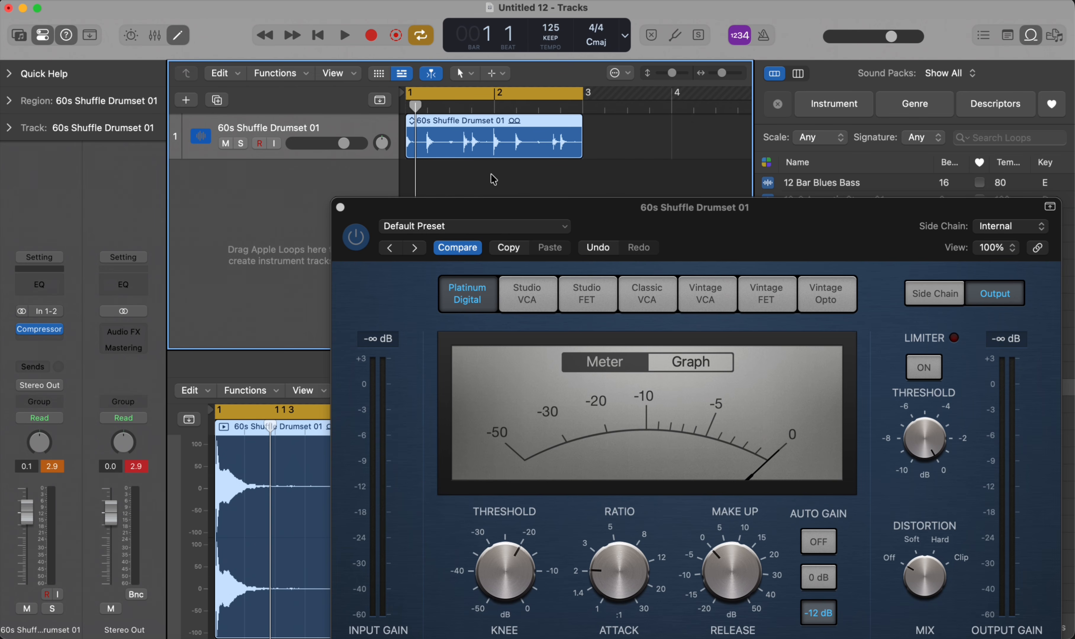
- Audition the cycled drum loop through the Compressor and move the plug-in window so all its controls are in view
{"action": "key", "text": "space"}
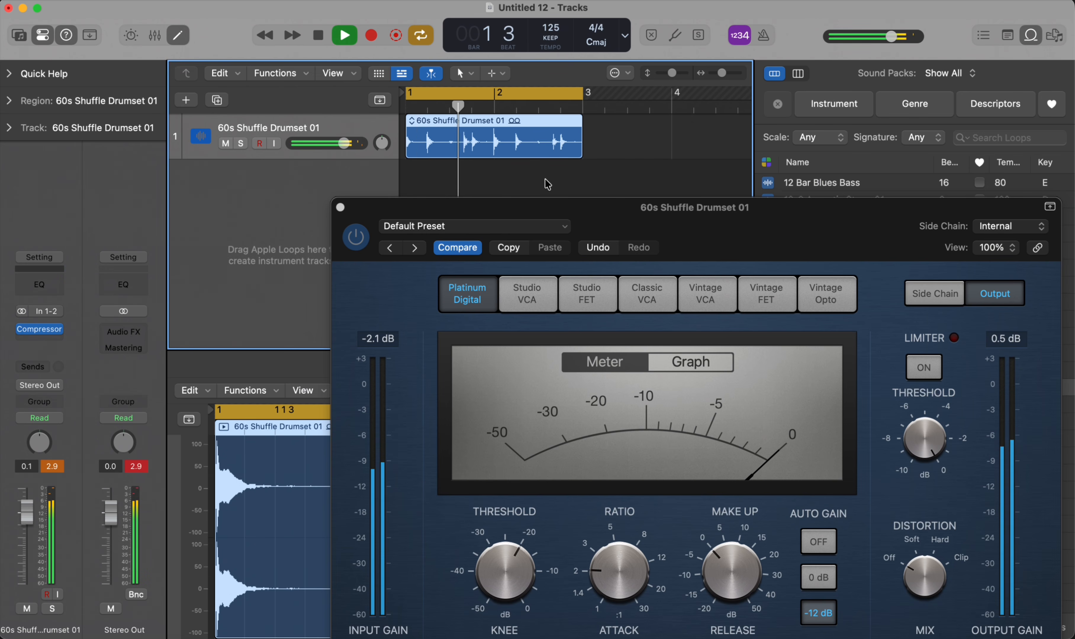
{"action": "left_click_drag", "start_coordinate": [579, 217], "coordinate": [538, 174]}
{"action": "key", "text": "space"}
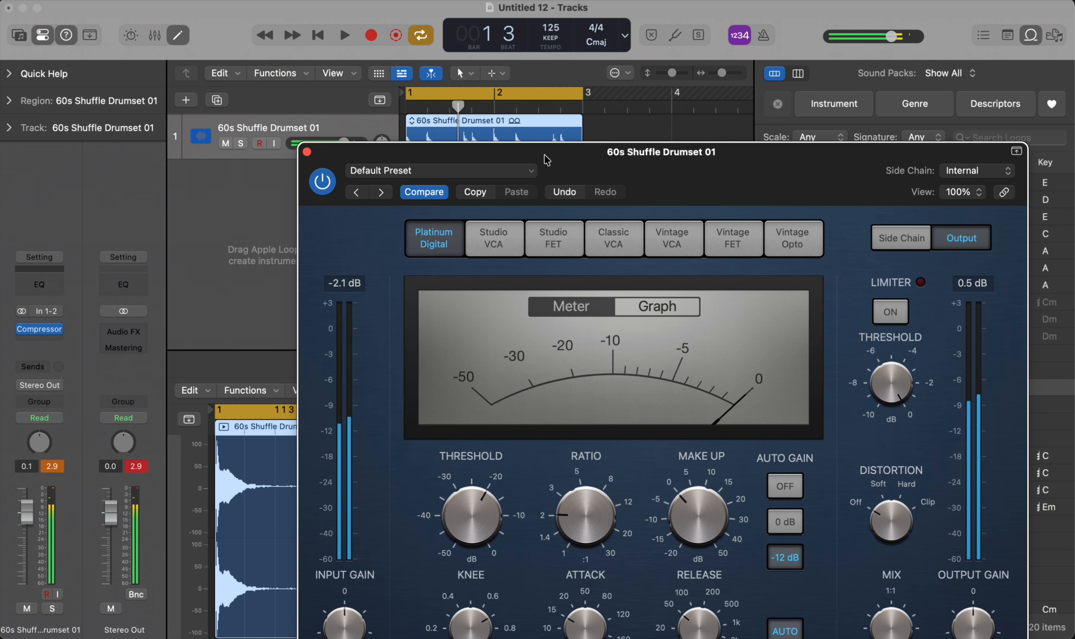
{"action": "left_click_drag", "start_coordinate": [547, 161], "coordinate": [548, 99]}
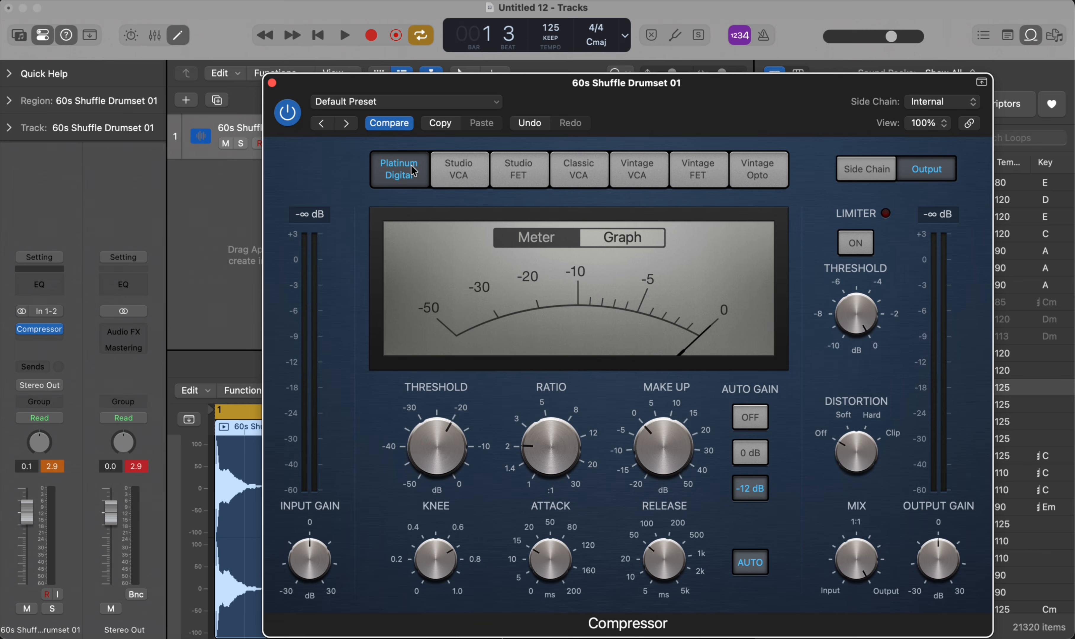
- Look through the Compressor's circuit models from Studio VCA to Vintage Opto and return to Platinum Digital
{"action": "left_click", "coordinate": [463, 170]}
{"action": "left_click", "coordinate": [515, 169]}
{"action": "left_click", "coordinate": [581, 170]}
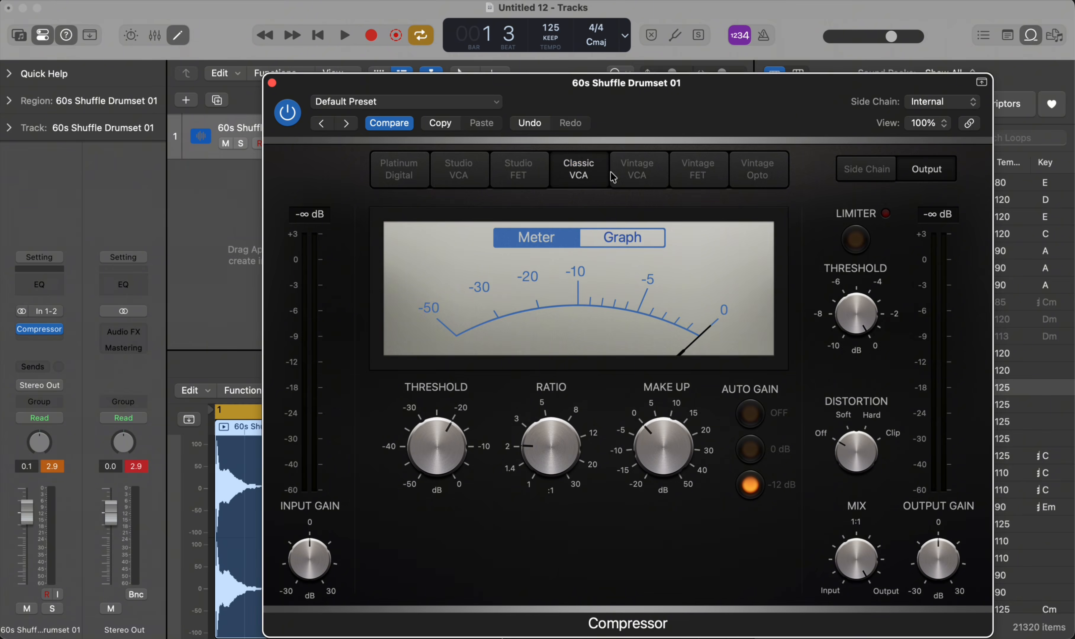
{"action": "left_click", "coordinate": [638, 170]}
{"action": "left_click", "coordinate": [706, 178]}
{"action": "left_click", "coordinate": [764, 172]}
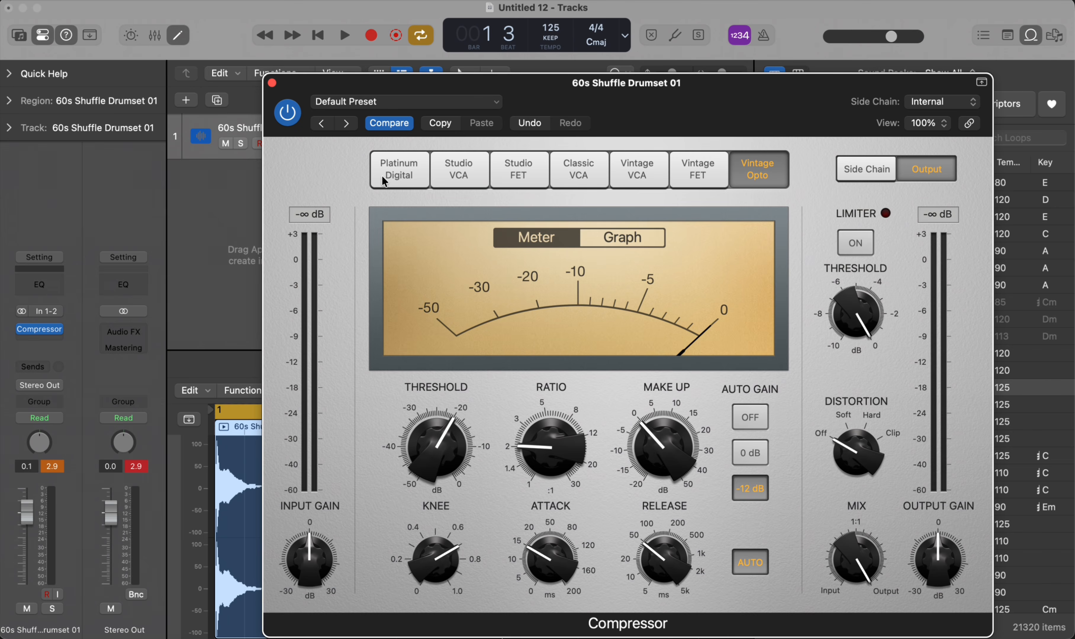
{"action": "left_click", "coordinate": [420, 171]}
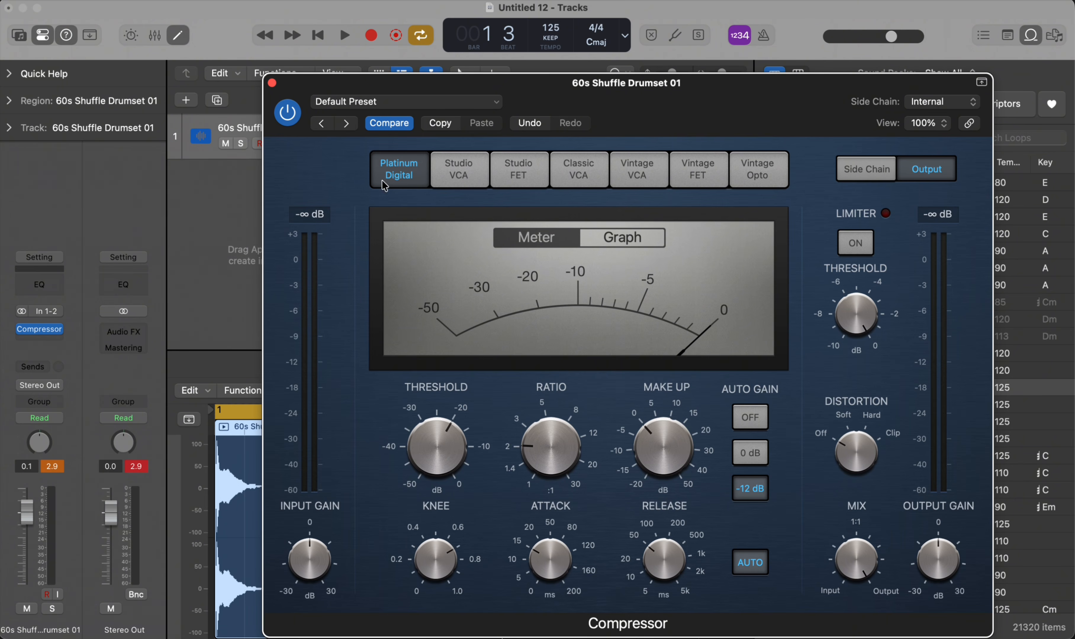
- Compare the Compressor's Studio VCA, Classic VCA and Vintage VCA models, ending on Studio VCA
{"action": "left_click", "coordinate": [462, 158]}
{"action": "left_click", "coordinate": [583, 173]}
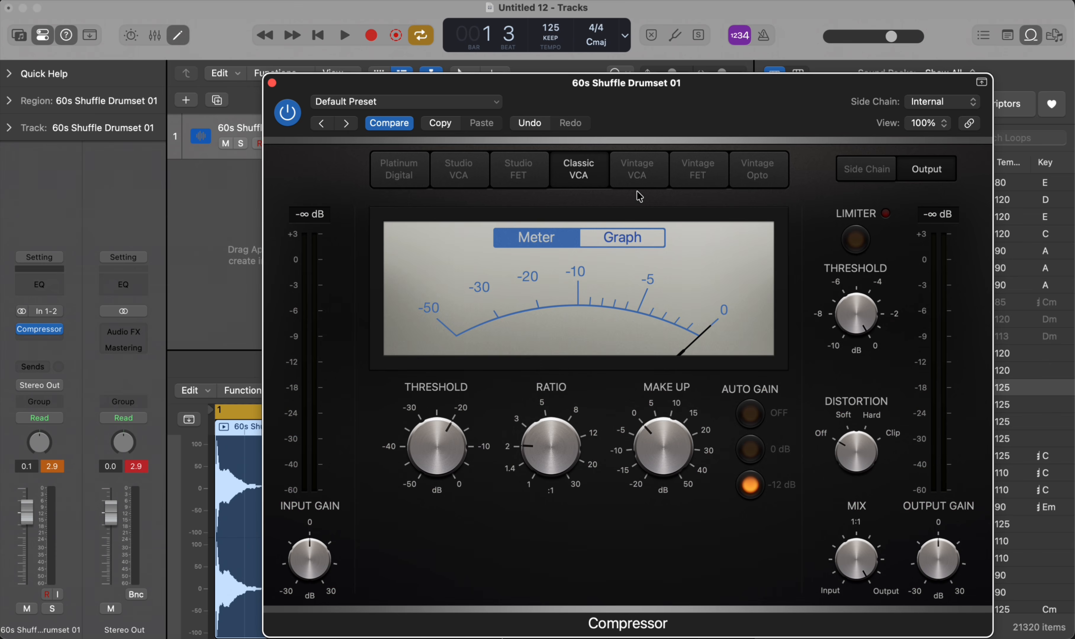
{"action": "left_click", "coordinate": [644, 174]}
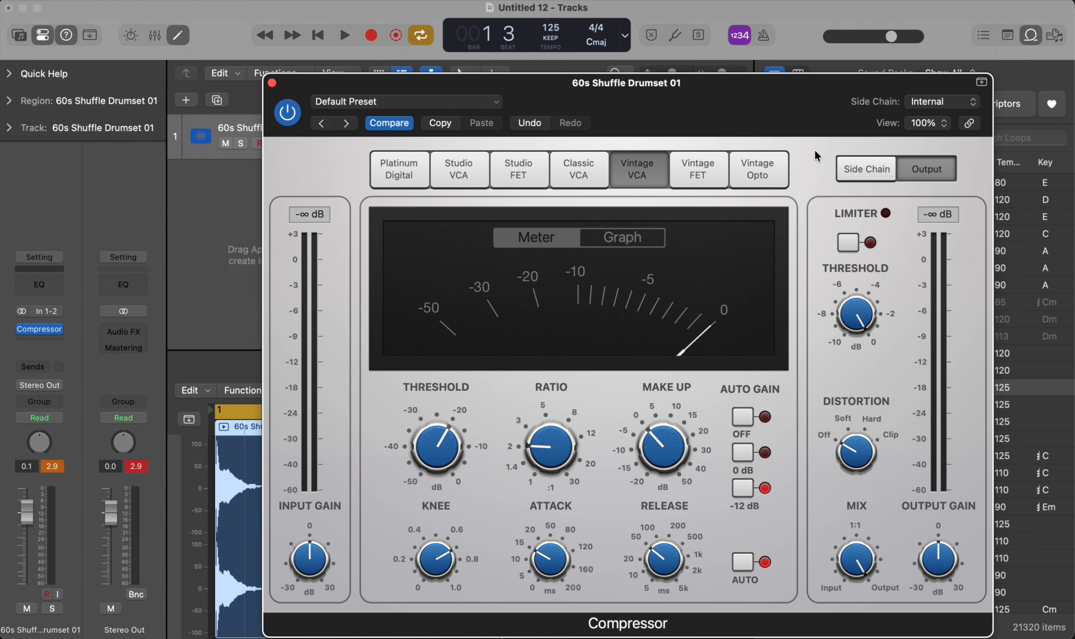
{"action": "left_click", "coordinate": [462, 162]}
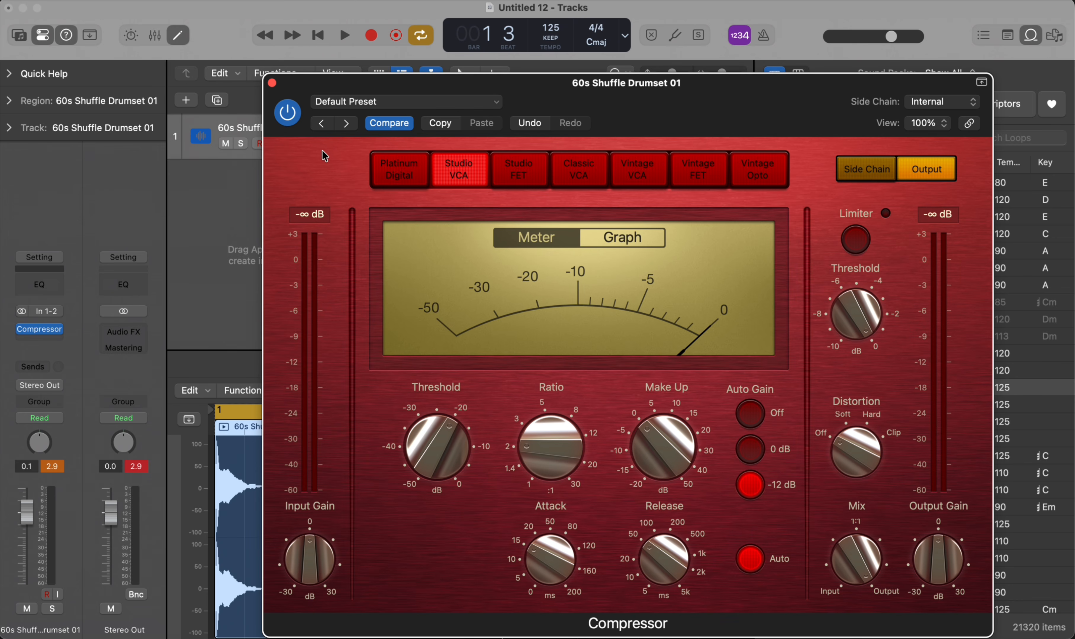
- Compare the Compressor's Classic VCA, Studio FET, Vintage FET and Vintage Opto models, and return to Platinum Digital
{"action": "left_click", "coordinate": [584, 167]}
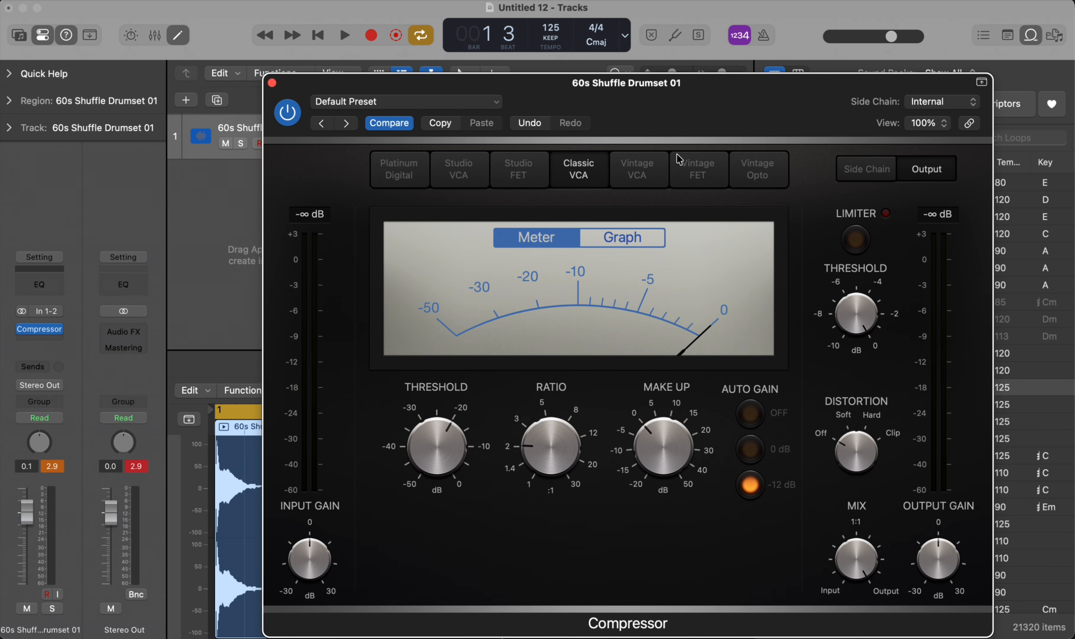
{"action": "left_click", "coordinate": [525, 172]}
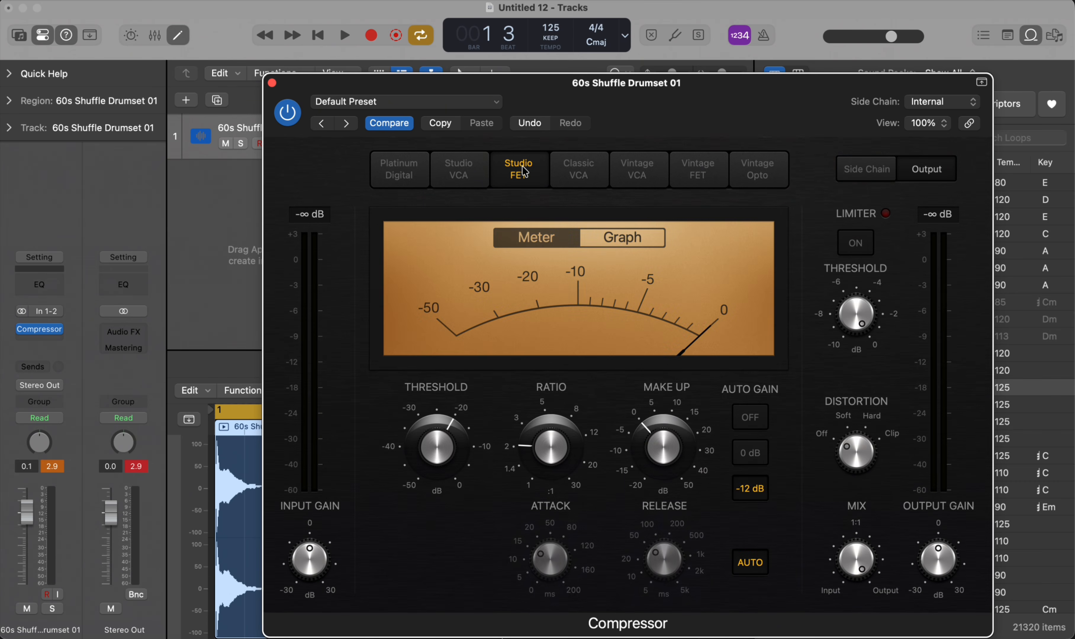
{"action": "left_click", "coordinate": [700, 174]}
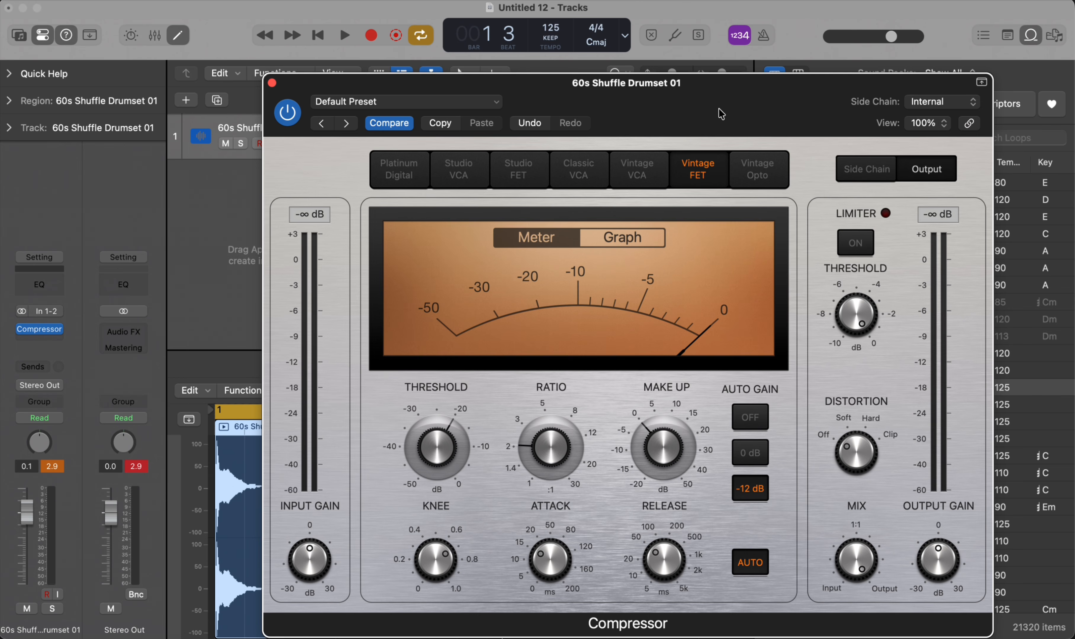
{"action": "left_click", "coordinate": [773, 163]}
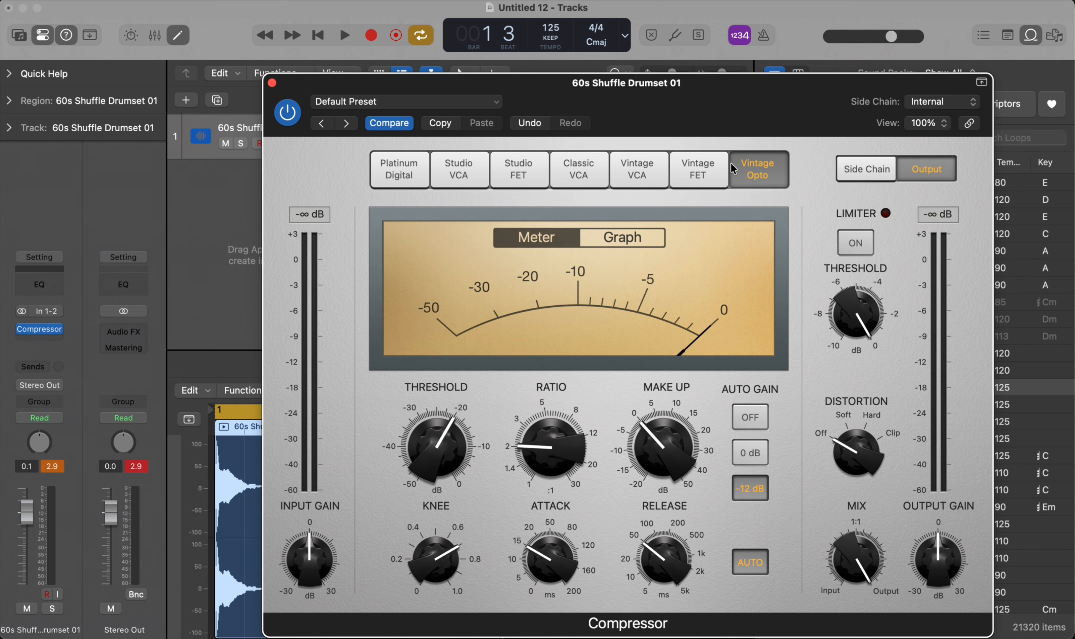
{"action": "left_click", "coordinate": [398, 172]}
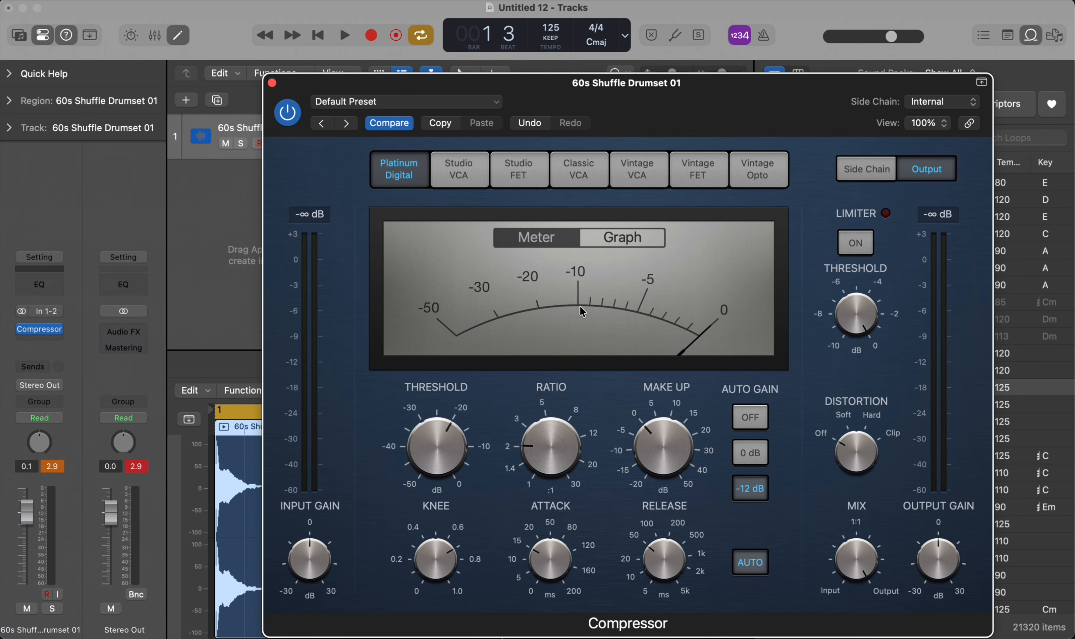
- Compare the Compressor's Graph and Meter displays while the drum loop plays, ending on Graph with playback stopped
{"action": "left_click", "coordinate": [617, 244]}
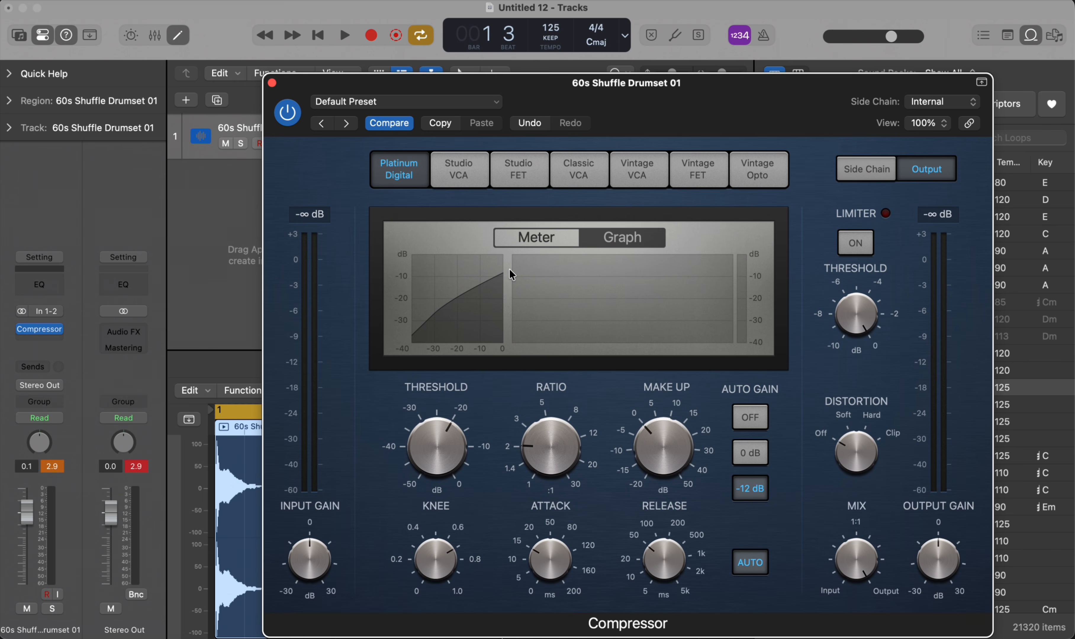
{"action": "key", "text": "space"}
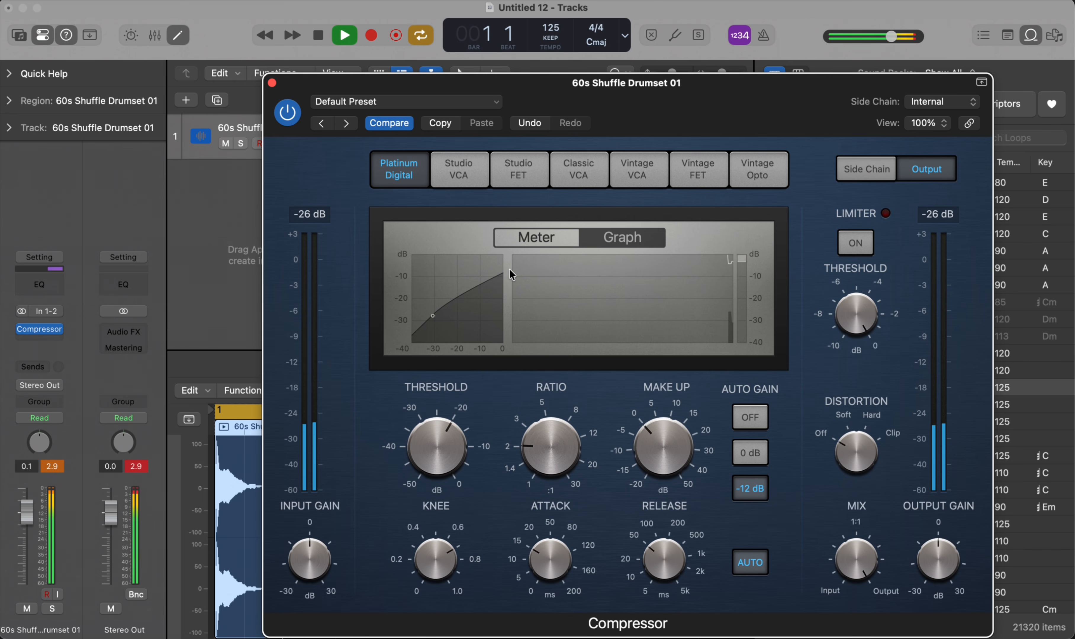
{"action": "left_click", "coordinate": [545, 238]}
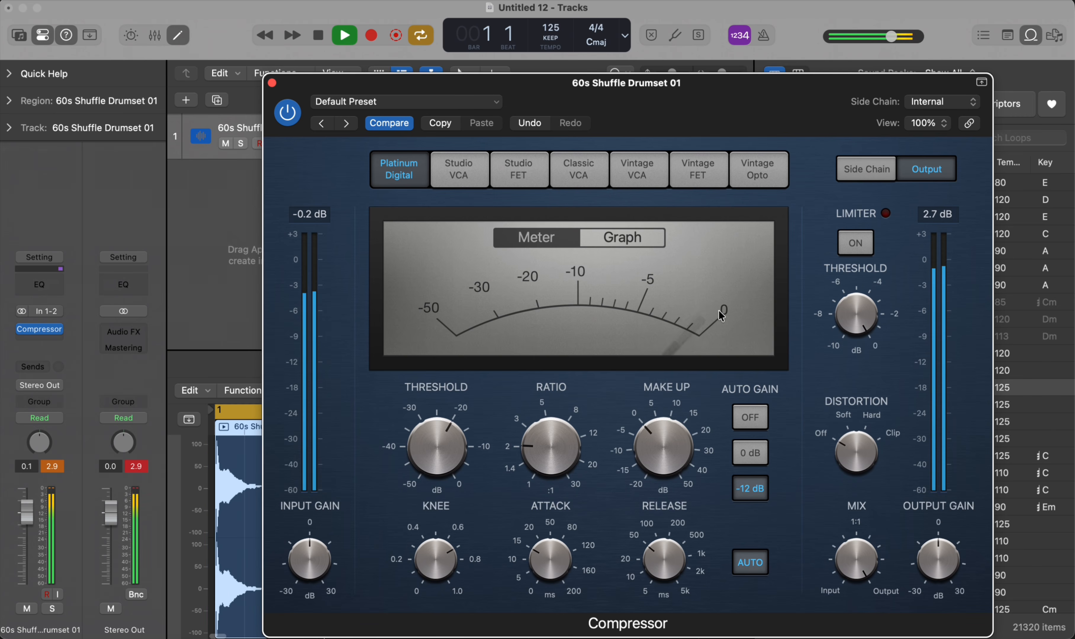
{"action": "left_click", "coordinate": [631, 239]}
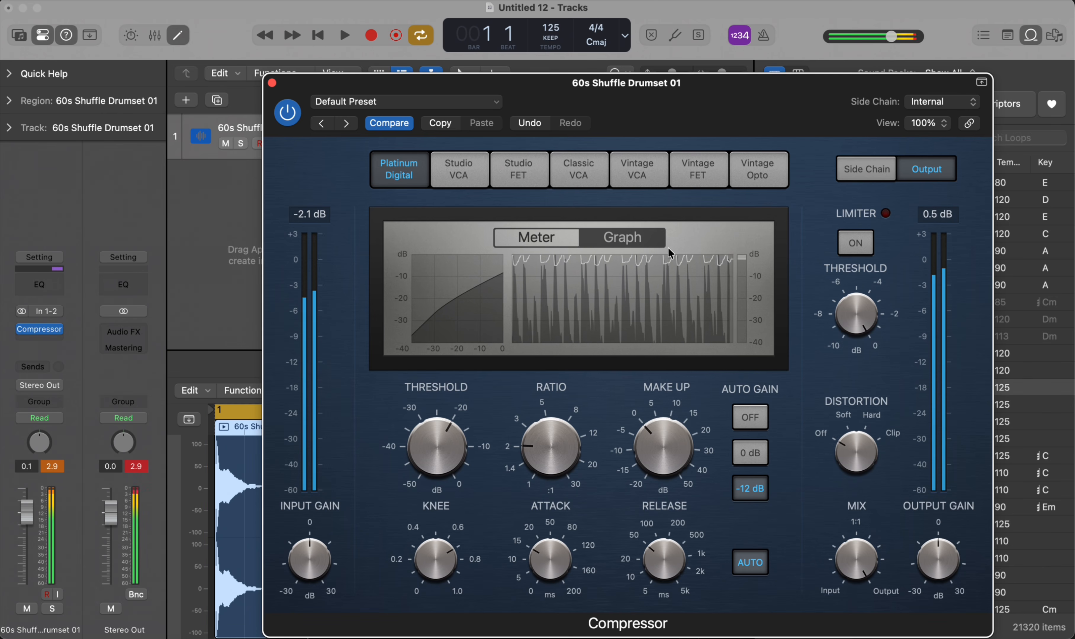
{"action": "key", "text": "space"}
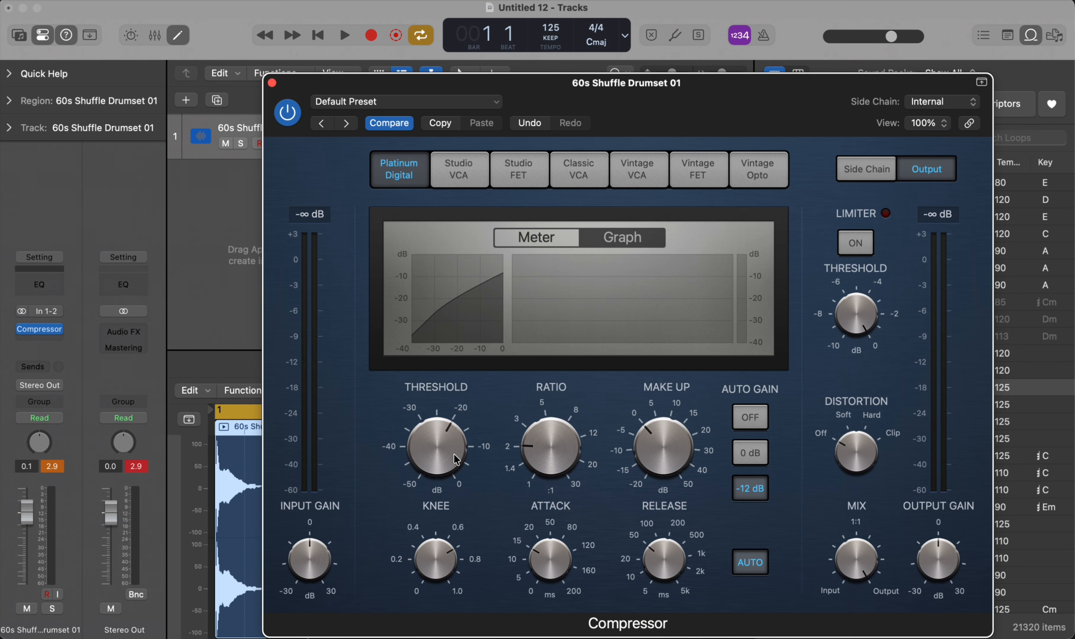
- Set the Compressor's Threshold to -18 dB and Ratio to 2.6:1, and raise Make Up to between 5 and 10 dB
{"action": "left_click_drag", "start_coordinate": [441, 452], "coordinate": [437, 443]}
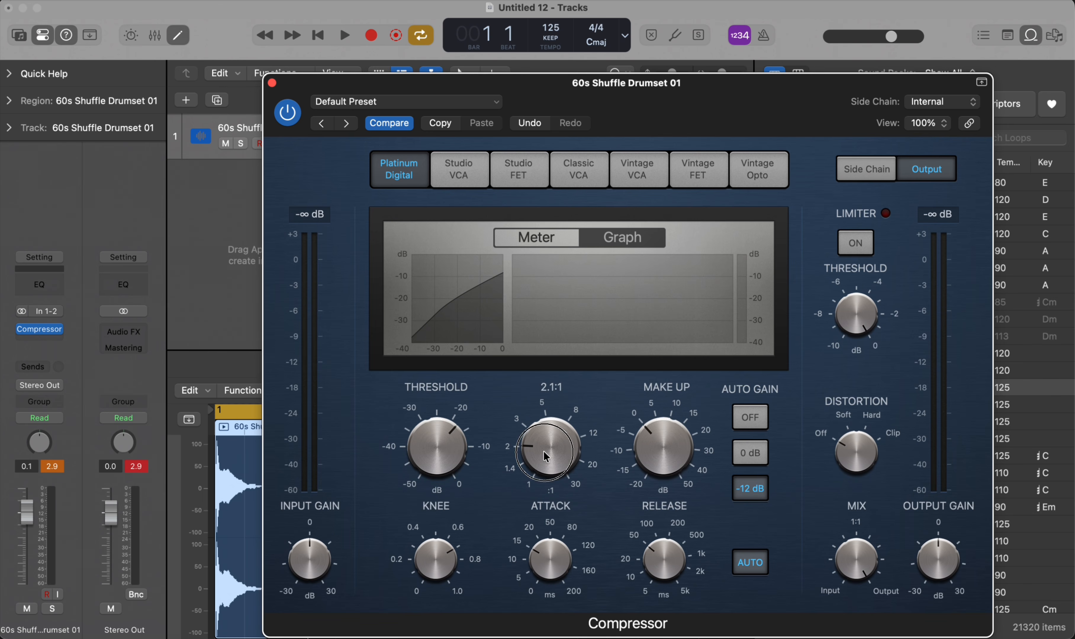
{"action": "mouse_move", "coordinate": [543, 450]}
{"action": "left_mouse_down"}
{"action": "mouse_move", "coordinate": [535, 456]}
{"action": "mouse_move", "coordinate": [539, 392]}
{"action": "mouse_move", "coordinate": [537, 507]}
{"action": "mouse_move", "coordinate": [528, 449]}
{"action": "left_mouse_up"}
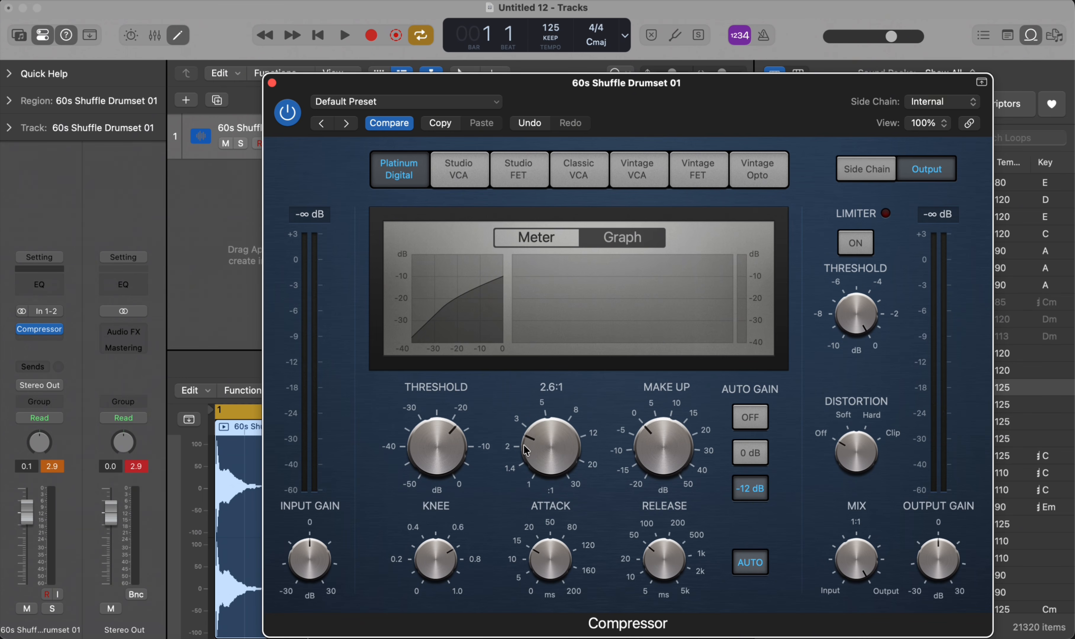
{"action": "left_click", "coordinate": [662, 441]}
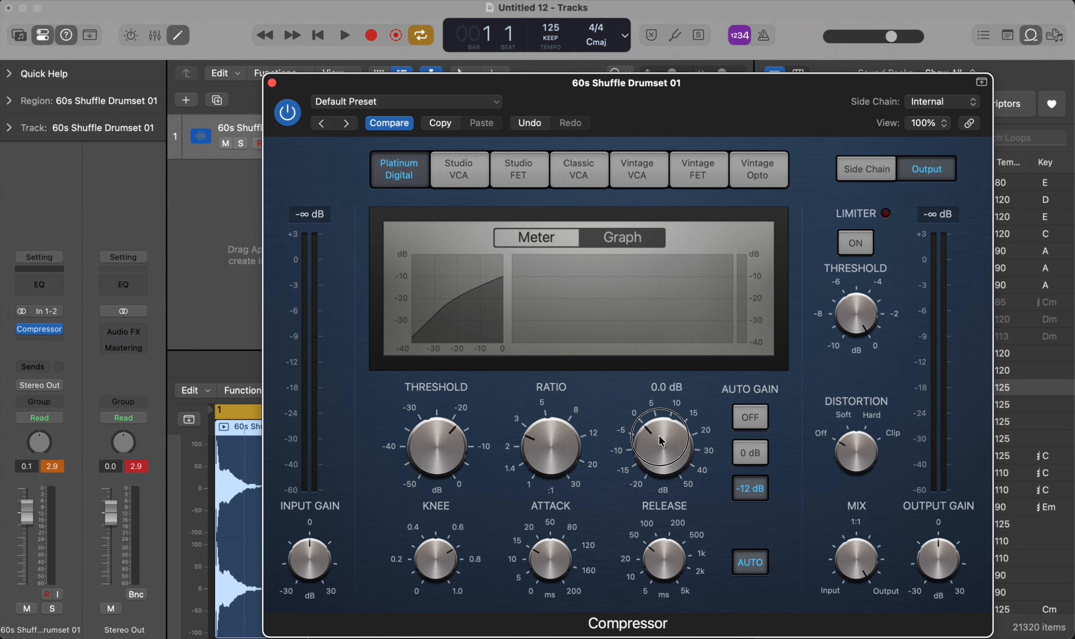
{"action": "left_click_drag", "start_coordinate": [662, 441], "coordinate": [659, 447]}
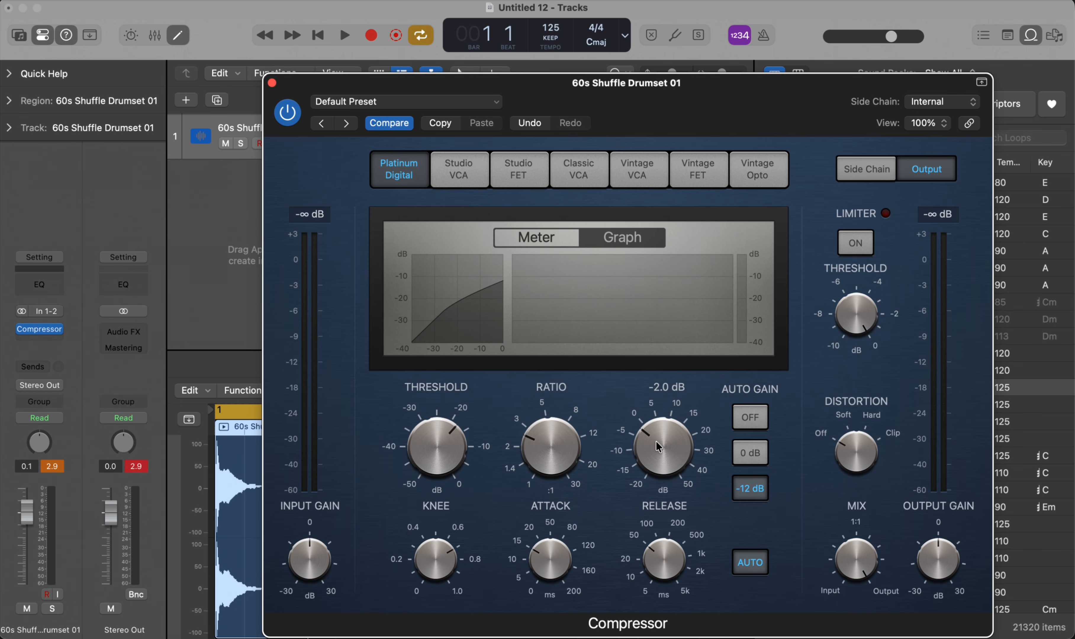
{"action": "left_click_drag", "start_coordinate": [659, 447], "coordinate": [647, 392]}
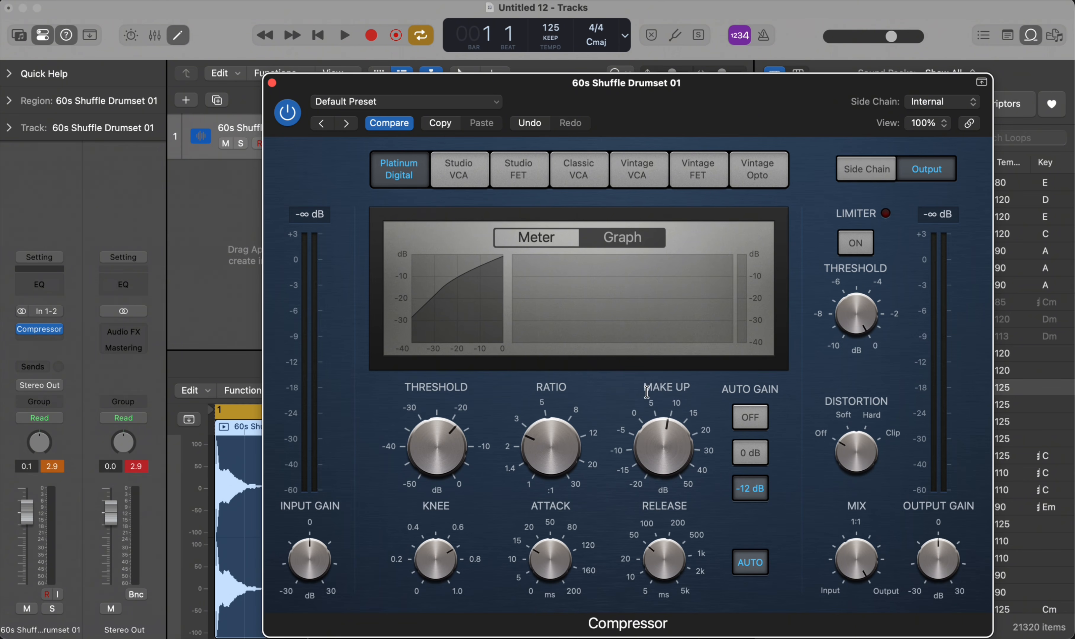
{"action": "mouse_move", "coordinate": [647, 391]}
- Lower the Knee to 0.3 and the Attack to 7 ms, and set the Release to 180 ms
{"action": "left_click_drag", "start_coordinate": [437, 561], "coordinate": [414, 556]}
{"action": "mouse_move", "coordinate": [551, 553]}
{"action": "left_click_drag", "start_coordinate": [546, 553], "coordinate": [522, 580]}
{"action": "mouse_move", "coordinate": [666, 559]}
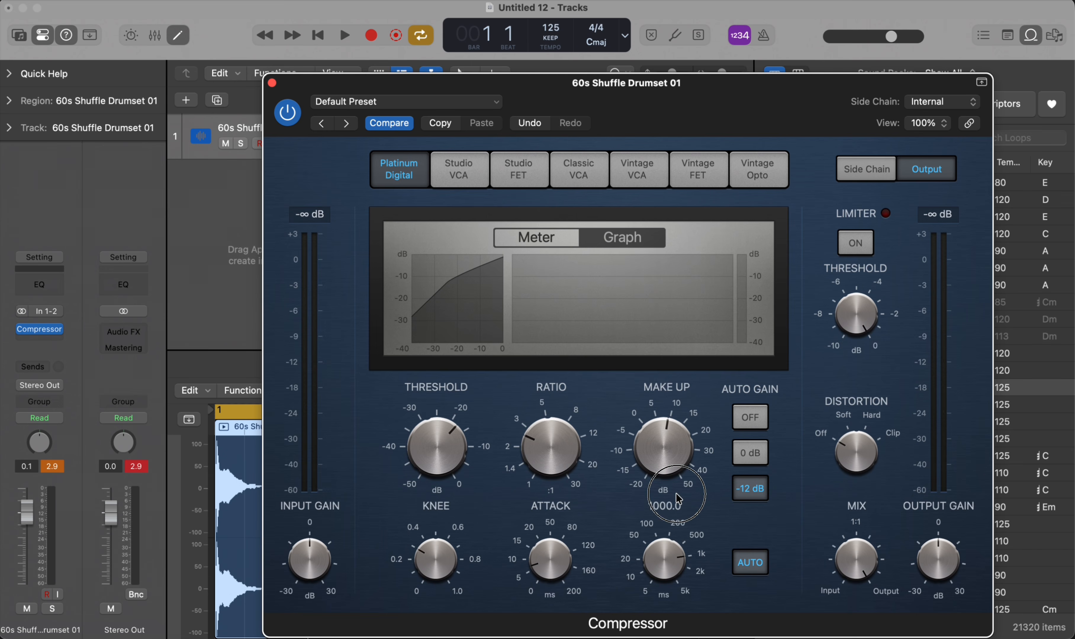
{"action": "left_click_drag", "start_coordinate": [676, 497], "coordinate": [643, 540]}
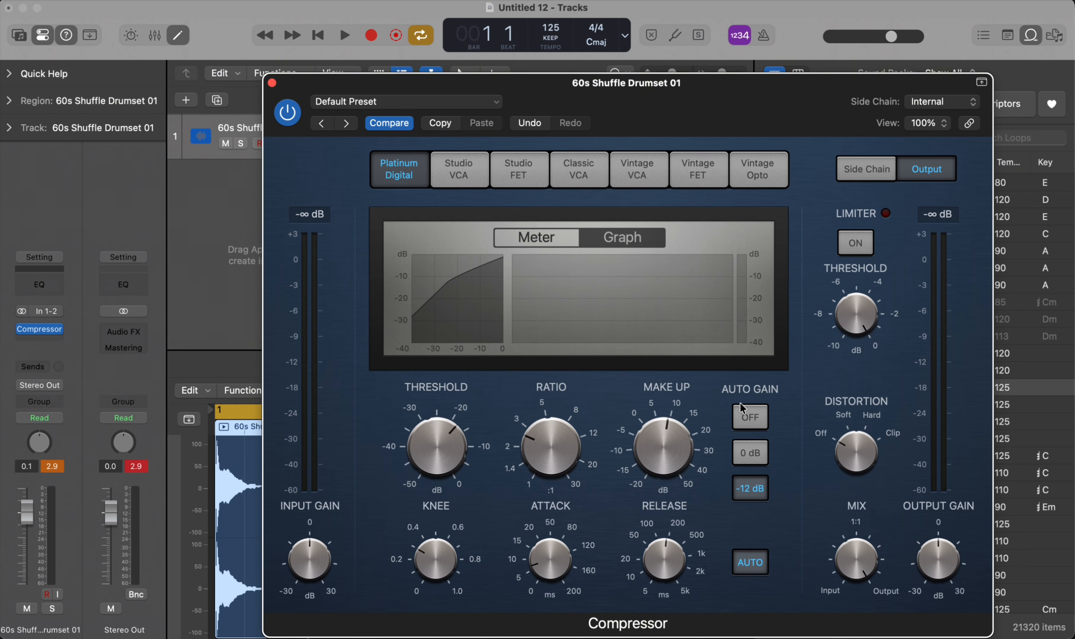
- Try Auto Gain at 0 dB and the limiter Threshold at -5.5 dB, and restore them to -12 dB and 0 dB
{"action": "left_click", "coordinate": [752, 447]}
{"action": "left_click", "coordinate": [752, 482]}
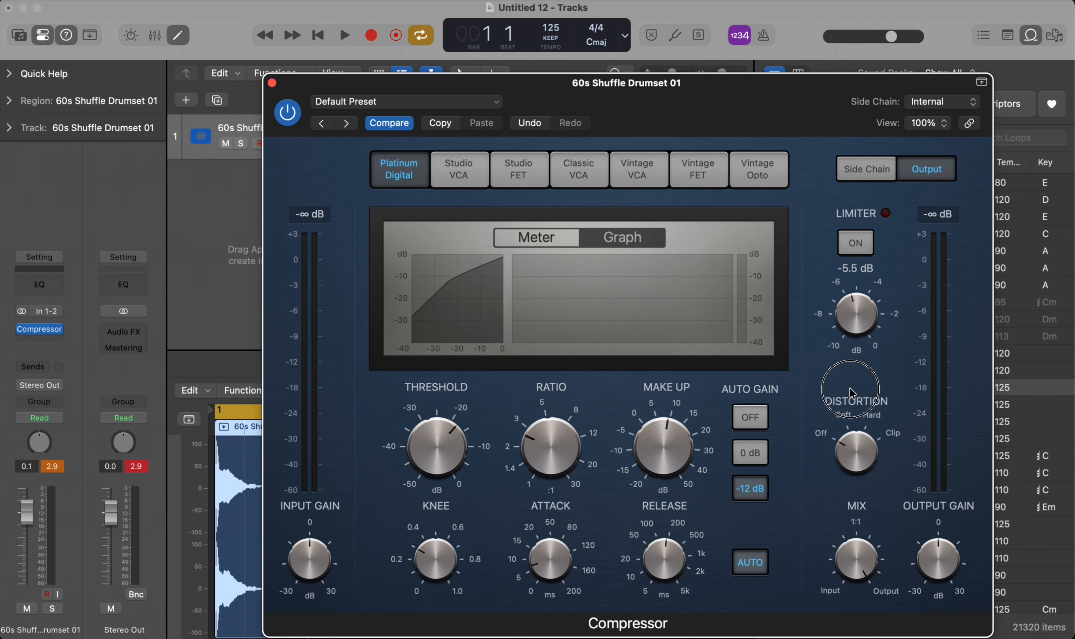
{"action": "left_click", "coordinate": [840, 297]}
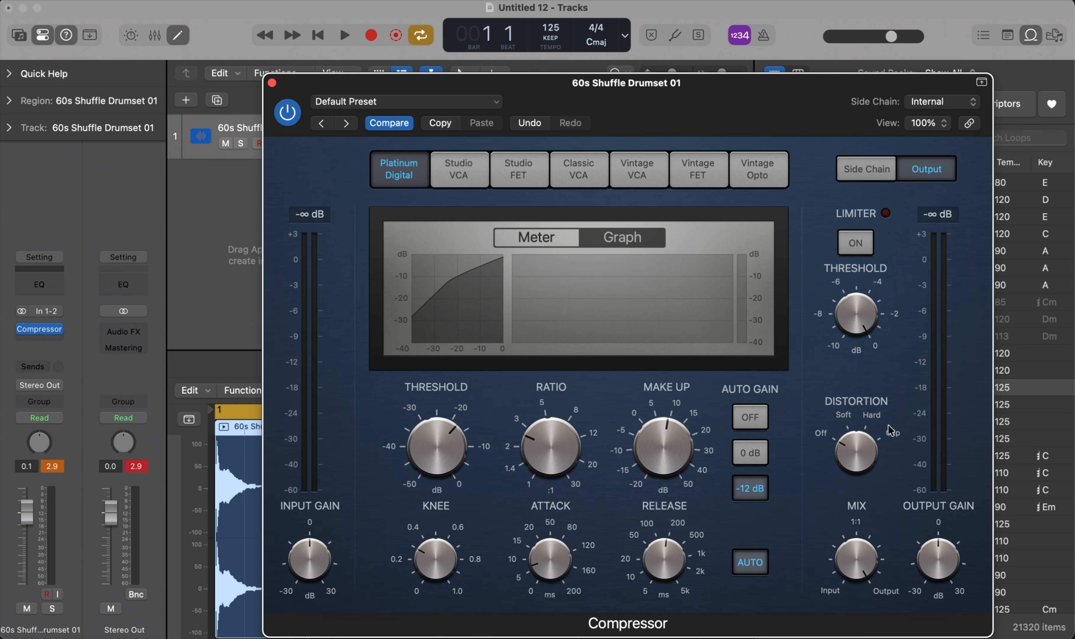
- Try the Mix, Distortion and Output Gain controls, leaving Mix partway toward Output, Distortion off and Output Gain at 0 dB
{"action": "left_click", "coordinate": [867, 555]}
{"action": "left_click_drag", "start_coordinate": [869, 559], "coordinate": [835, 626]}
{"action": "left_click_drag", "start_coordinate": [851, 563], "coordinate": [830, 474]}
{"action": "mouse_move", "coordinate": [866, 527]}
{"action": "left_click_drag", "start_coordinate": [870, 548], "coordinate": [831, 568]}
{"action": "left_click_drag", "start_coordinate": [848, 461], "coordinate": [834, 504]}
{"action": "left_click_drag", "start_coordinate": [847, 466], "coordinate": [846, 535]}
{"action": "mouse_move", "coordinate": [927, 571]}
{"action": "left_mouse_down"}
{"action": "mouse_move", "coordinate": [919, 618]}
{"action": "mouse_move", "coordinate": [900, 555]}
{"action": "mouse_move", "coordinate": [912, 571]}
{"action": "left_mouse_up"}
- Look through the Compressor's Side Chain controls and available side-chain sources, keeping Internal, and return to the Output controls
{"action": "left_click", "coordinate": [858, 174]}
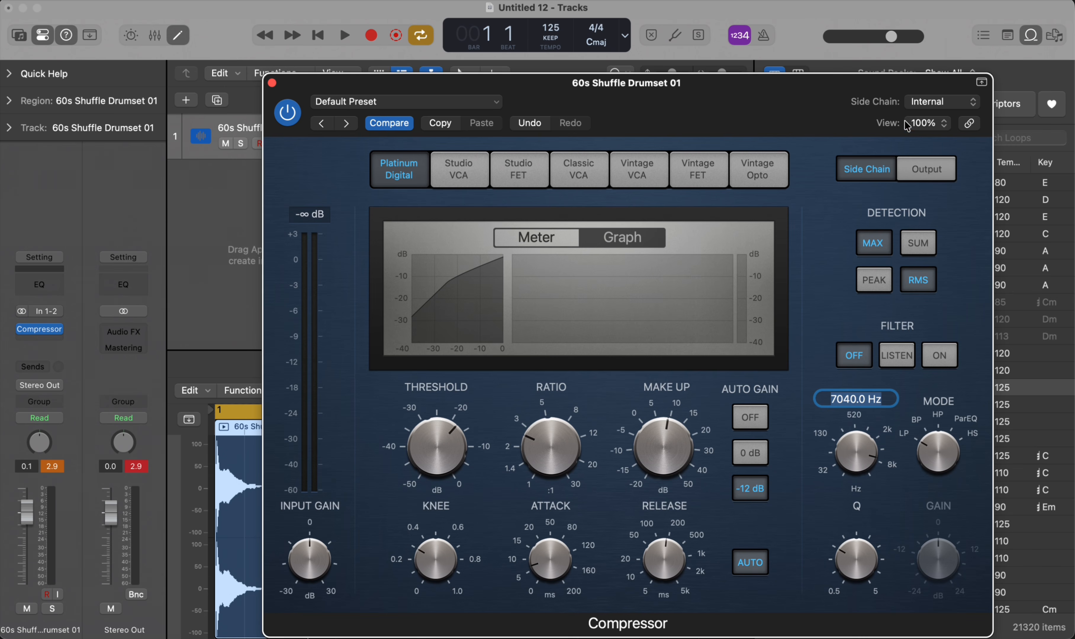
{"action": "left_click", "coordinate": [958, 104]}
{"action": "mouse_move", "coordinate": [938, 128]}
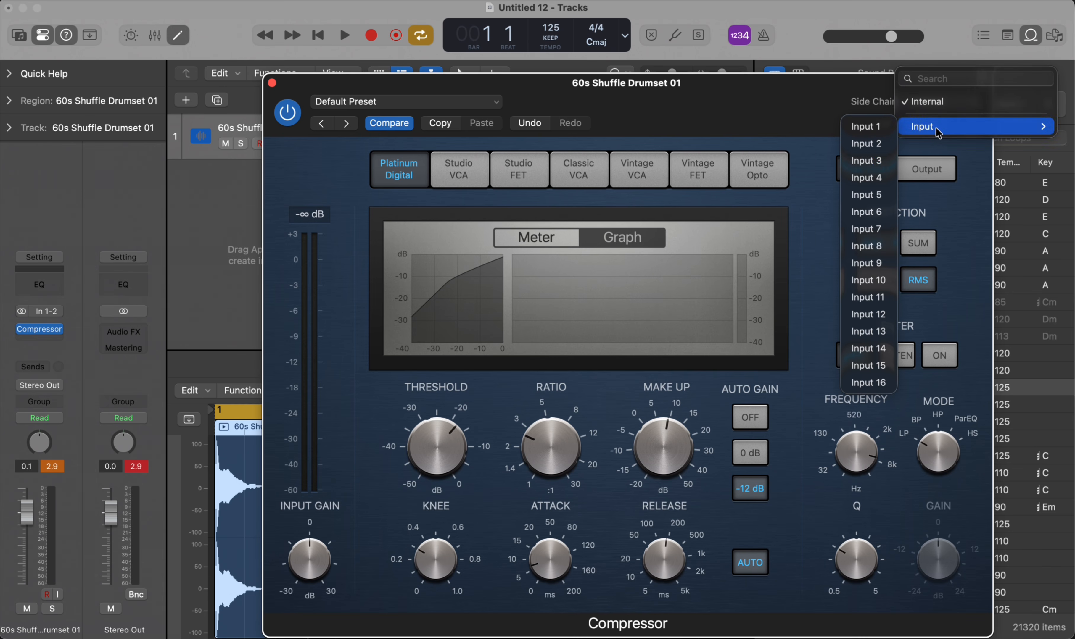
{"action": "left_click", "coordinate": [861, 105]}
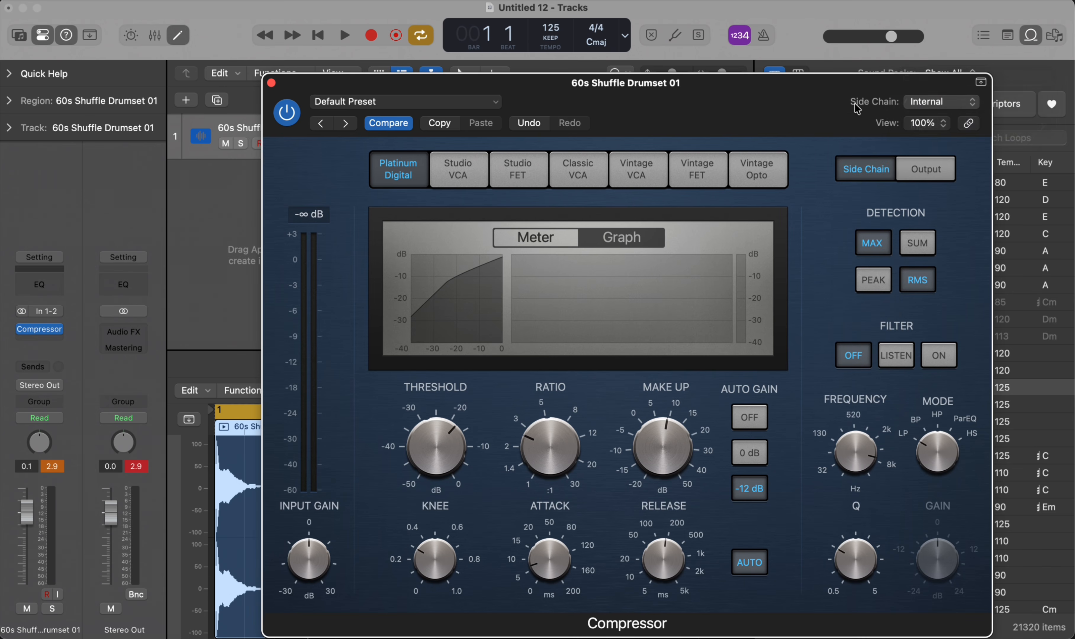
{"action": "left_click", "coordinate": [952, 103]}
{"action": "left_click", "coordinate": [848, 100]}
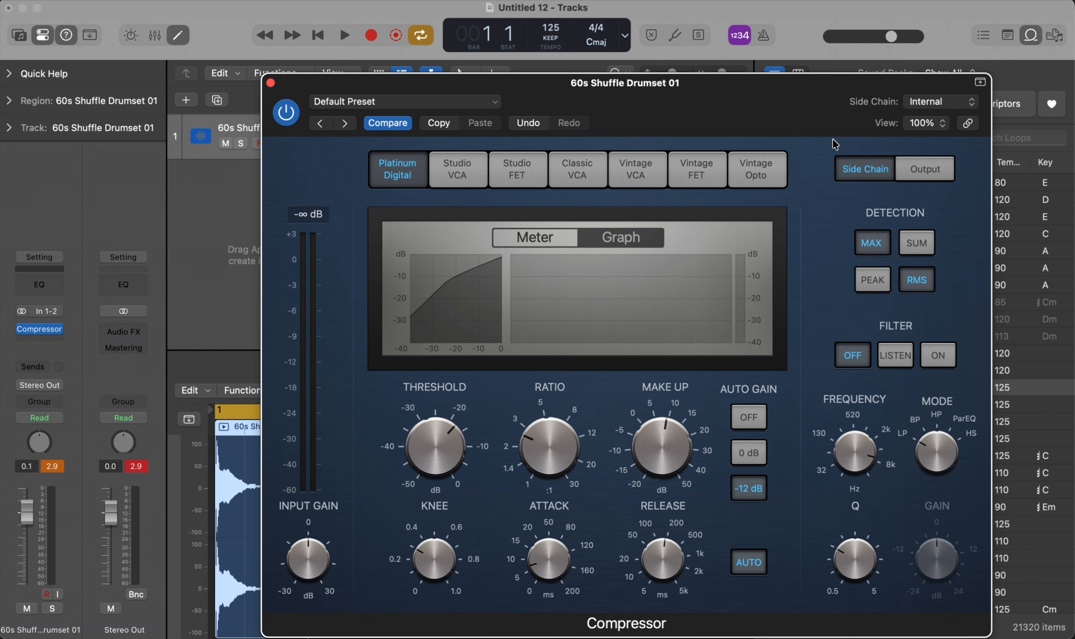
{"action": "left_click", "coordinate": [903, 171]}
{"action": "left_click", "coordinate": [858, 174]}
{"action": "left_click", "coordinate": [923, 174]}
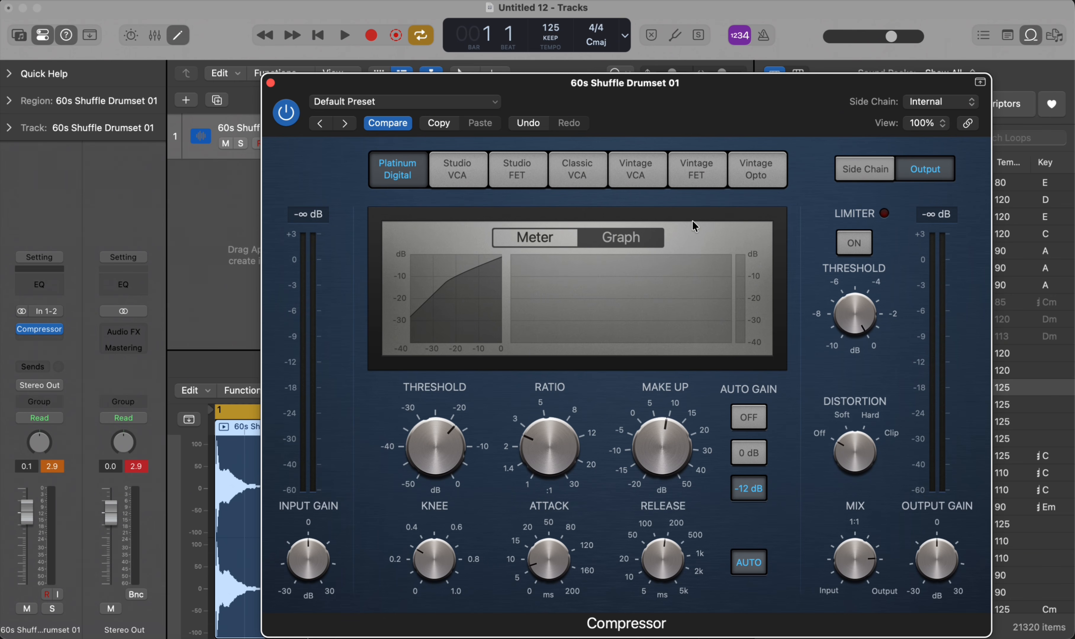
- Move the Compressor window aside and raise its Threshold to between -10 and 0 dB while the loop plays
{"action": "left_click_drag", "start_coordinate": [636, 109], "coordinate": [758, 100]}
{"action": "key", "text": "space"}
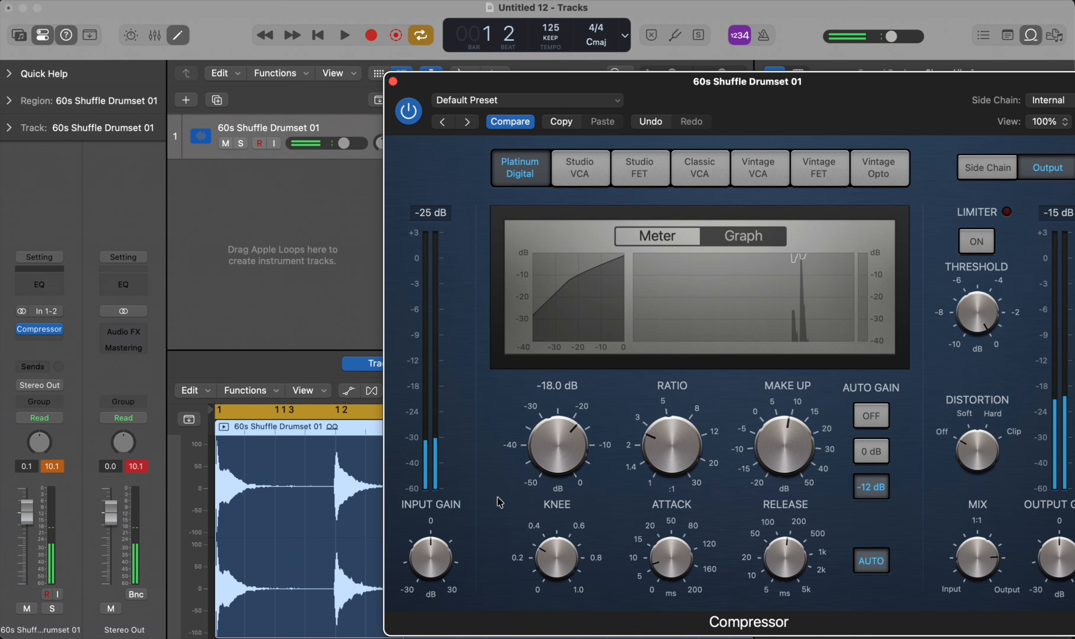
{"action": "left_click_drag", "start_coordinate": [563, 443], "coordinate": [544, 387]}
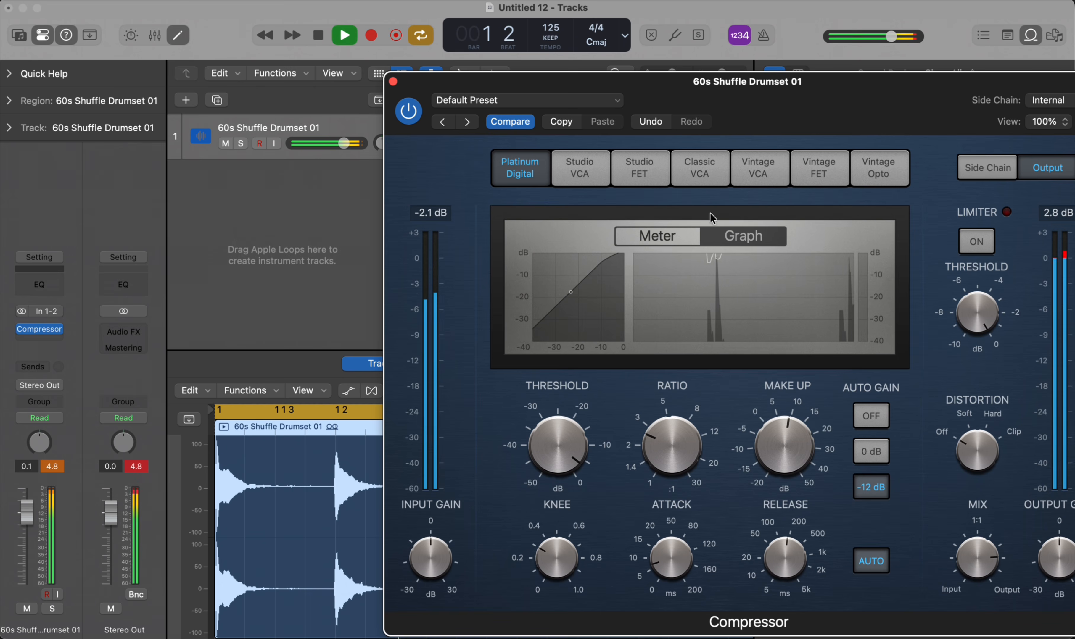
- Compare the Studio VCA and Vintage Opto models on the playing loop, and return to Platinum Digital
{"action": "left_click", "coordinate": [580, 168]}
{"action": "left_click", "coordinate": [886, 170]}
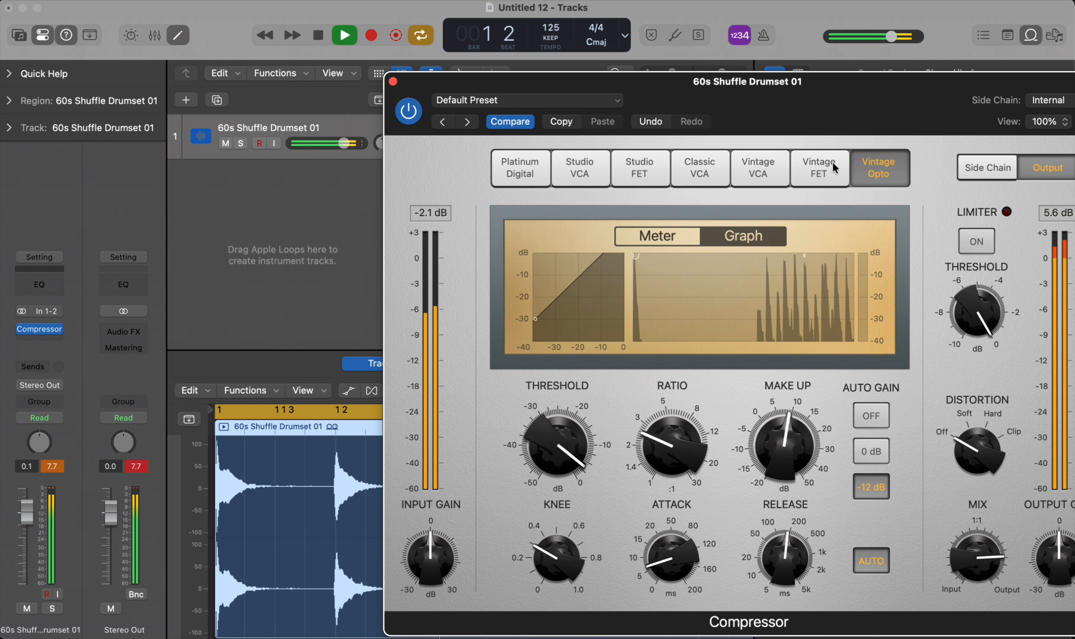
{"action": "left_click", "coordinate": [520, 168]}
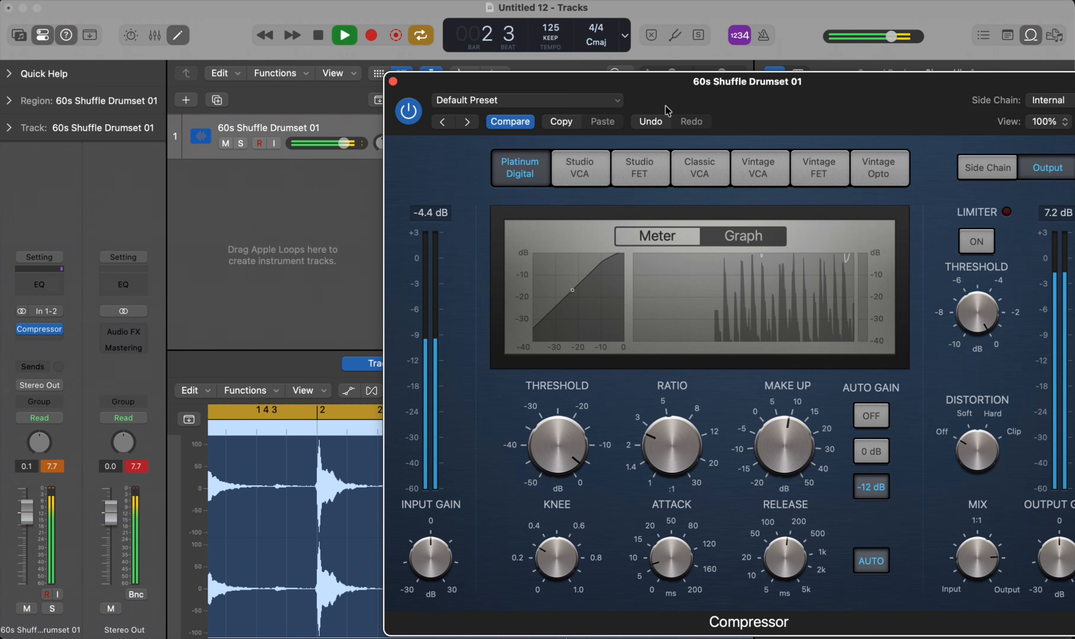
- Lower the Compressor's Ratio to about 1.4:1 and its Make Up gain to -0.5 dB during playback
{"action": "left_click_drag", "start_coordinate": [672, 446], "coordinate": [664, 532]}
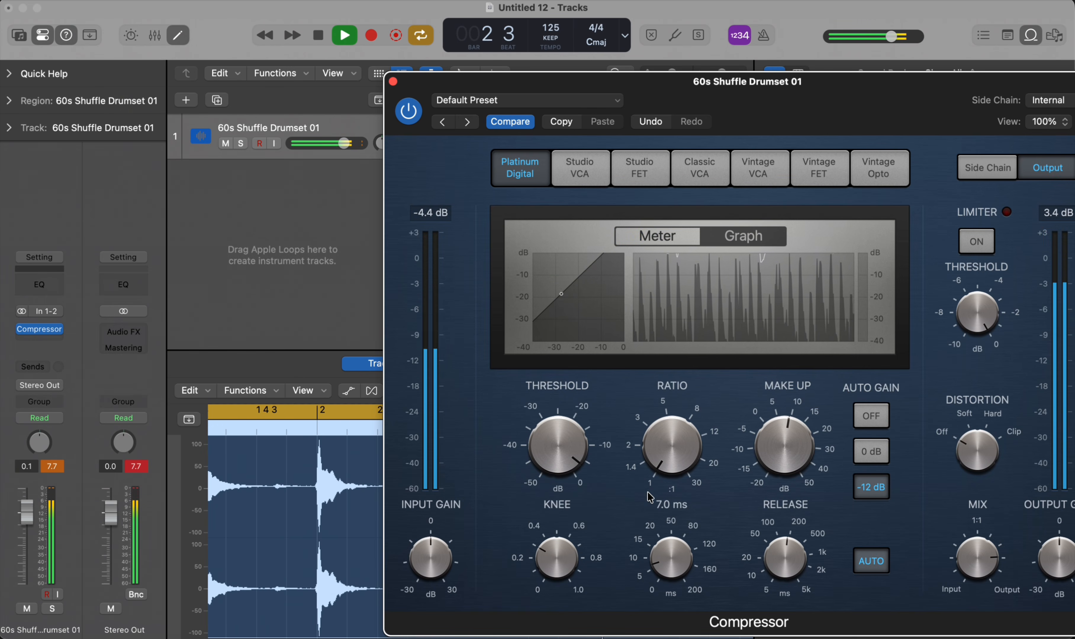
{"action": "left_click_drag", "start_coordinate": [664, 455], "coordinate": [681, 476]}
{"action": "left_click_drag", "start_coordinate": [780, 439], "coordinate": [774, 465]}
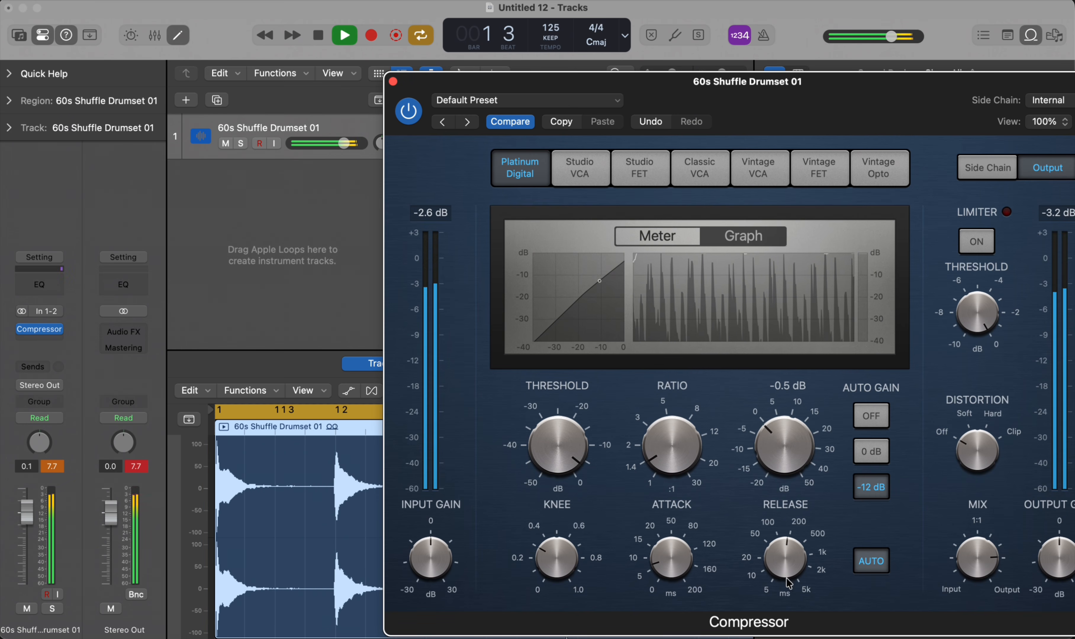
- Sweep Attack and Release from fast to slow on the playing loop, ending at 128 ms Attack and a Release between 2k and 5k ms
{"action": "left_click_drag", "start_coordinate": [672, 559], "coordinate": [672, 632]}
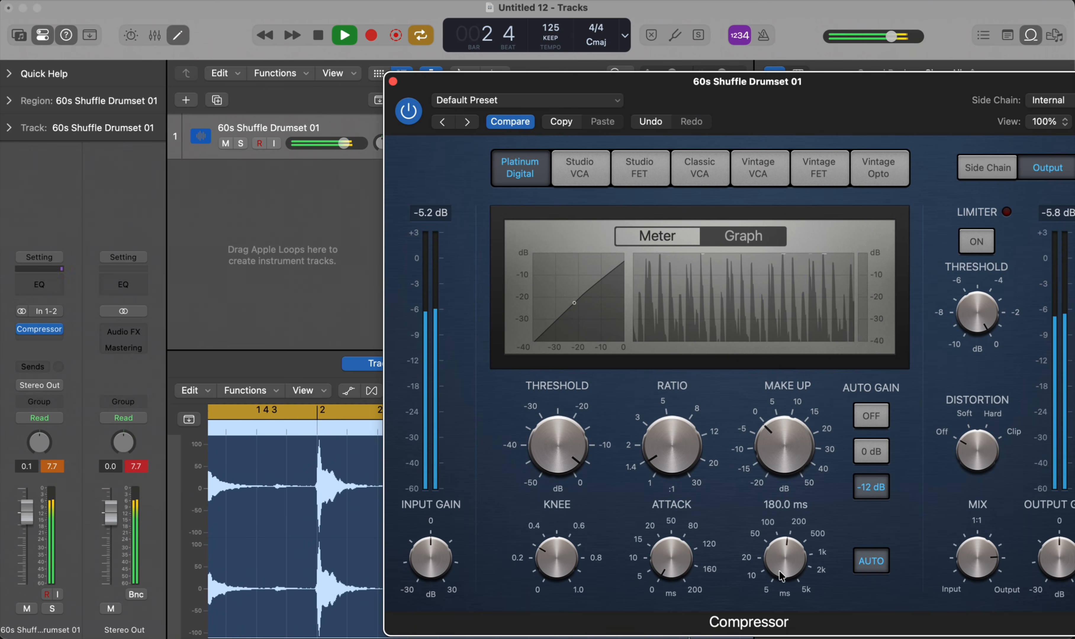
{"action": "left_click_drag", "start_coordinate": [784, 556], "coordinate": [756, 637]}
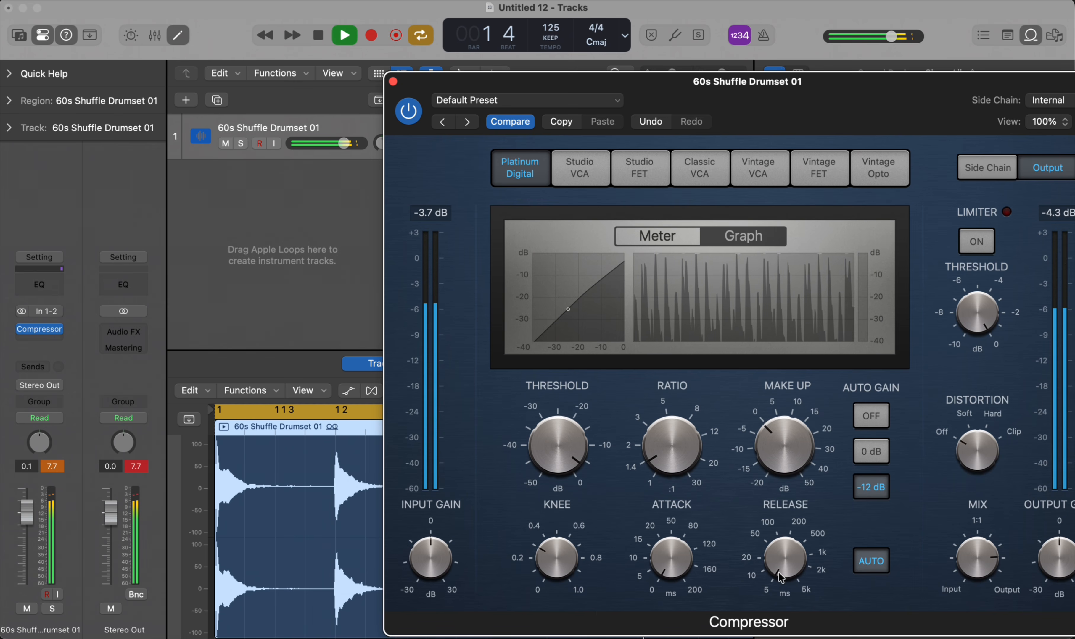
{"action": "left_click_drag", "start_coordinate": [782, 578], "coordinate": [789, 433]}
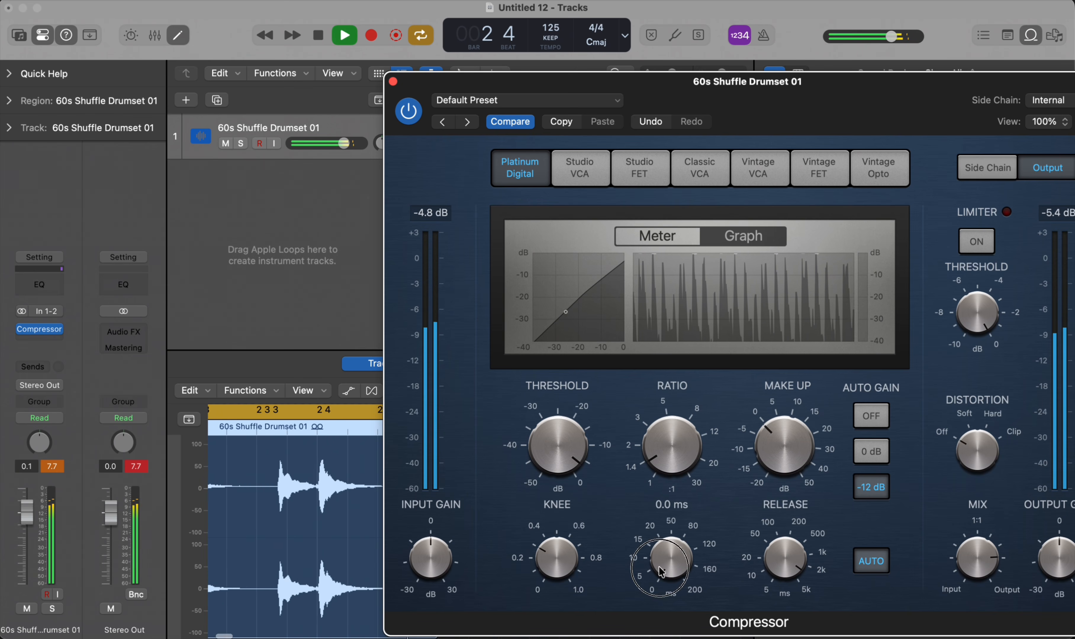
{"action": "left_click_drag", "start_coordinate": [660, 572], "coordinate": [674, 463]}
{"action": "mouse_move", "coordinate": [687, 551]}
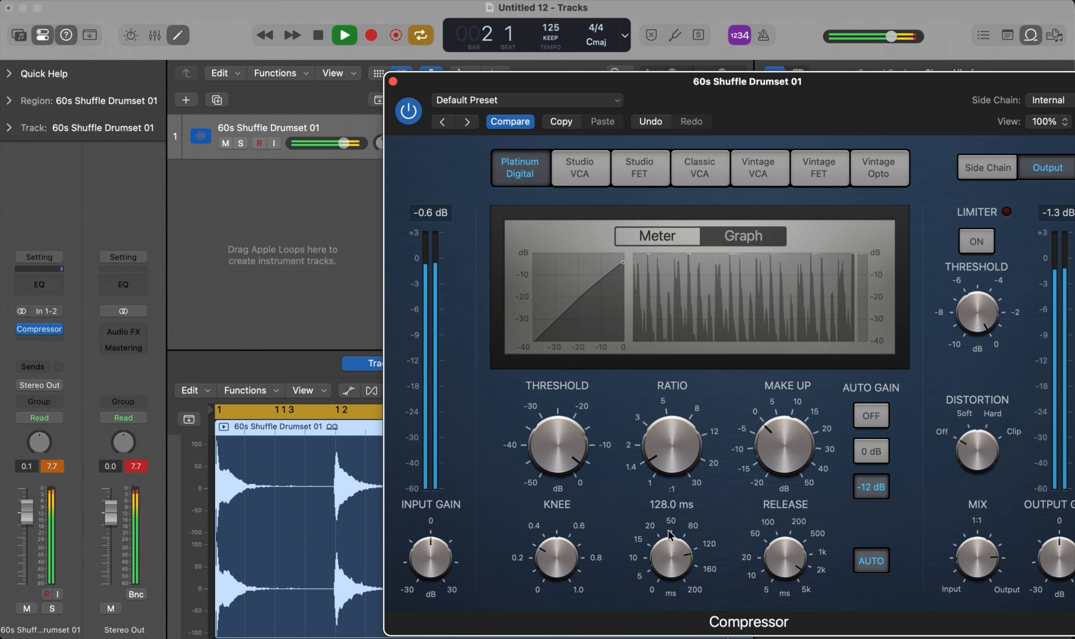
{"action": "mouse_move", "coordinate": [555, 544]}
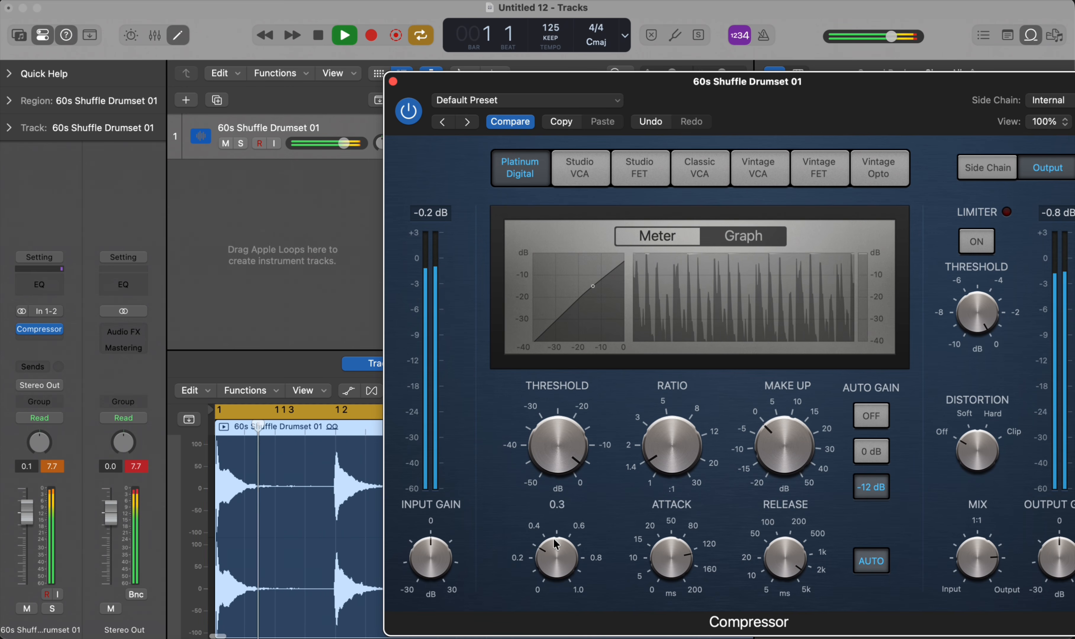
- Raise the Compressor's Knee to about 0.6, lower Threshold to -35 dB and raise Ratio to between 3:1 and 5:1 on the playing loop
{"action": "mouse_move", "coordinate": [555, 544]}
{"action": "left_mouse_down"}
{"action": "mouse_move", "coordinate": [554, 532]}
{"action": "mouse_move", "coordinate": [554, 557]}
{"action": "mouse_move", "coordinate": [546, 536]}
{"action": "left_mouse_up"}
{"action": "mouse_move", "coordinate": [562, 419]}
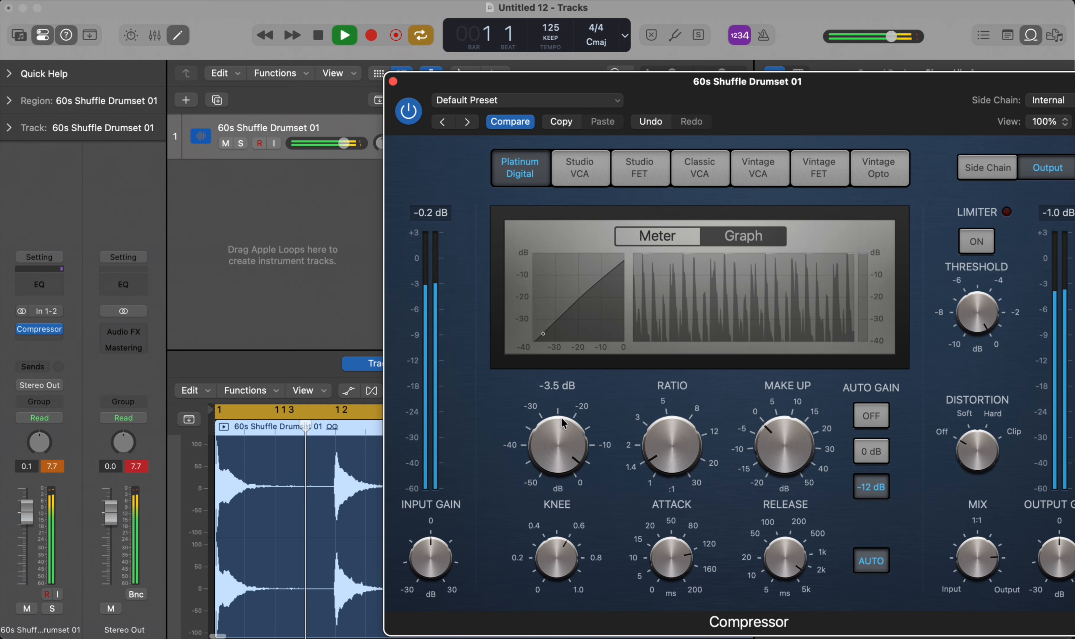
{"action": "left_click_drag", "start_coordinate": [562, 421], "coordinate": [535, 552]}
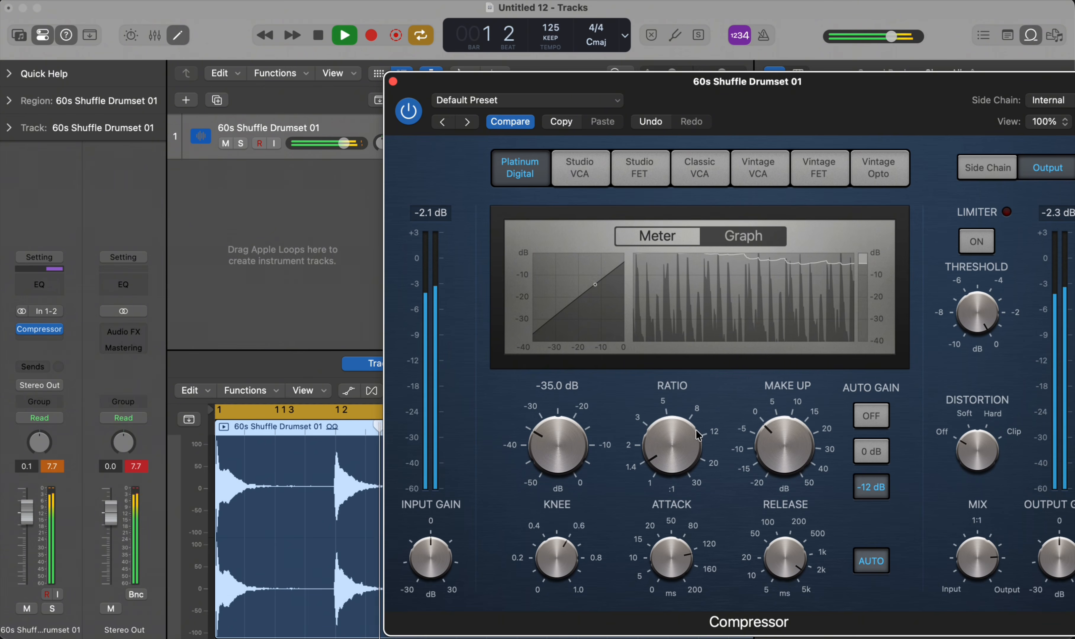
{"action": "left_click_drag", "start_coordinate": [672, 441], "coordinate": [672, 396]}
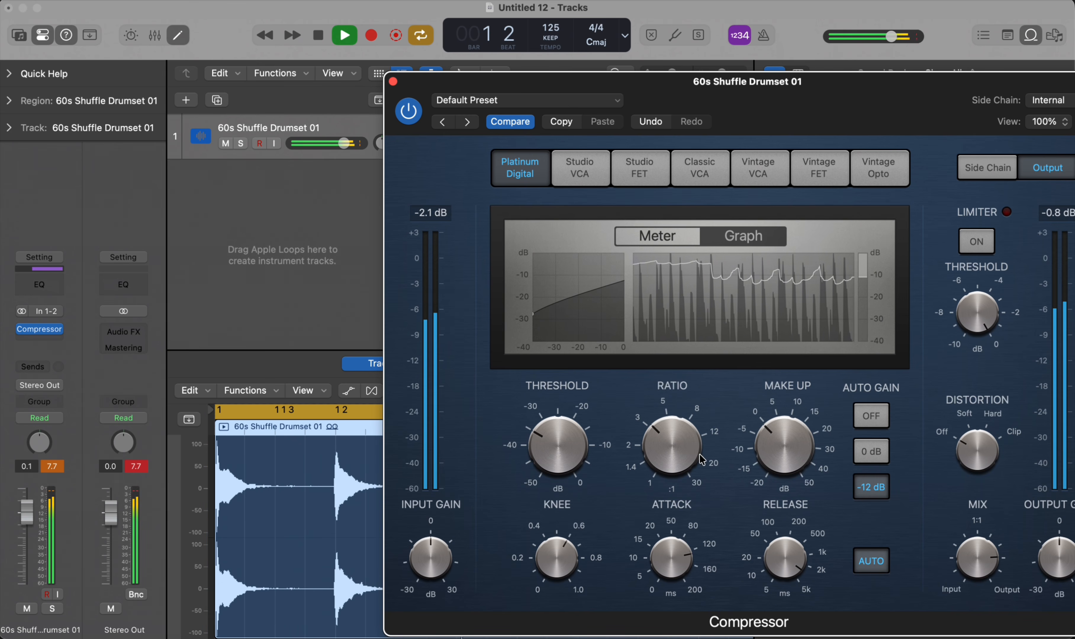
{"action": "left_click_drag", "start_coordinate": [657, 440], "coordinate": [657, 438]}
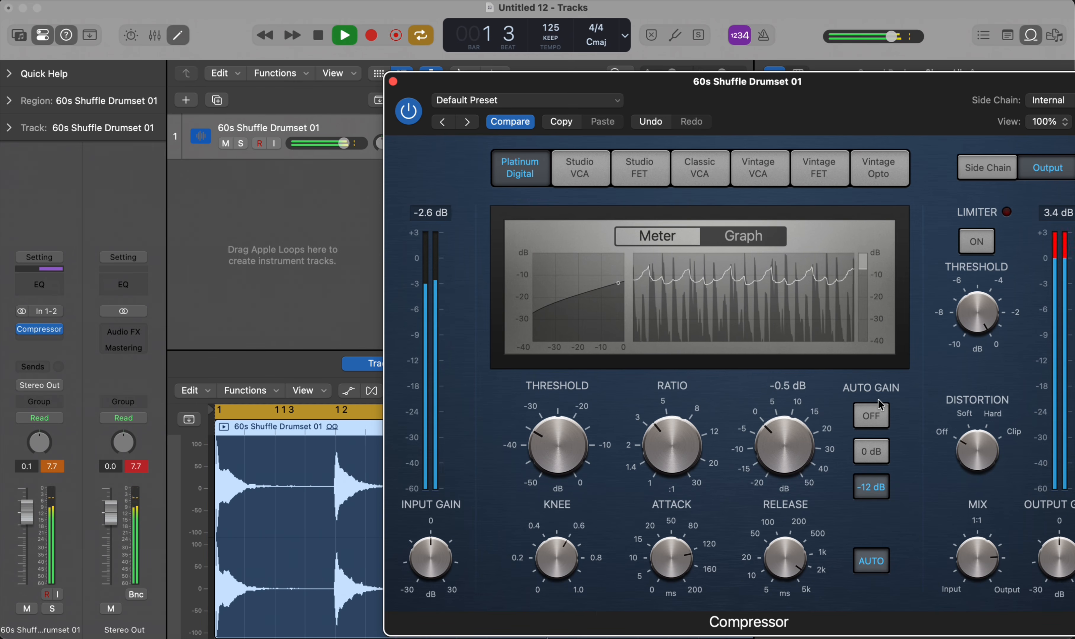
- Set Auto Gain to 0 dB and lower the Make Up gain to about -7.5 dB during playback
{"action": "left_click", "coordinate": [879, 456]}
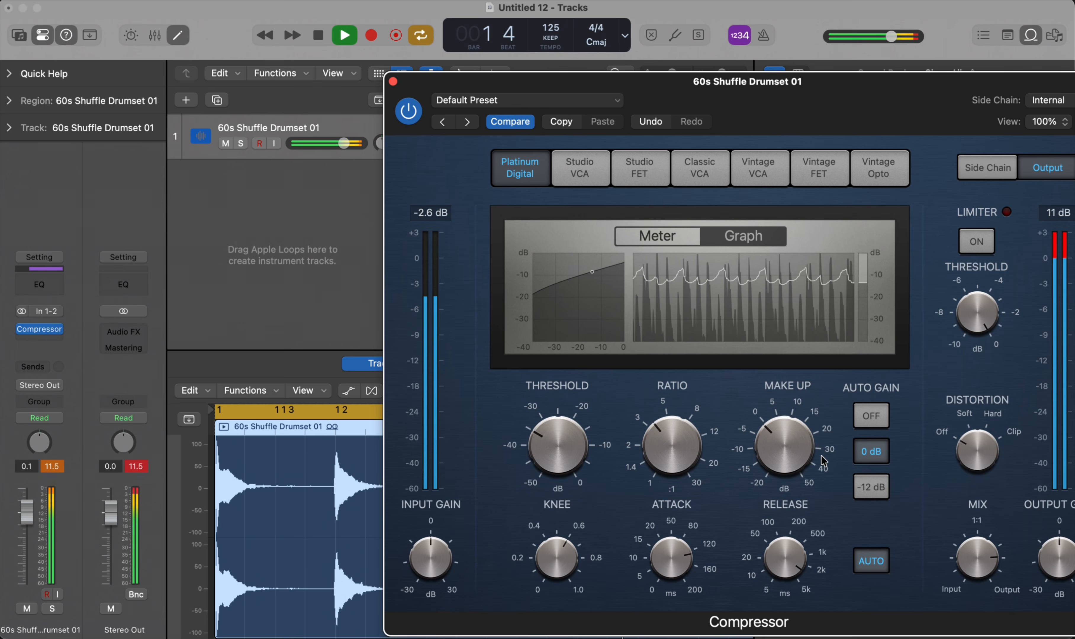
{"action": "left_click_drag", "start_coordinate": [784, 441], "coordinate": [784, 476]}
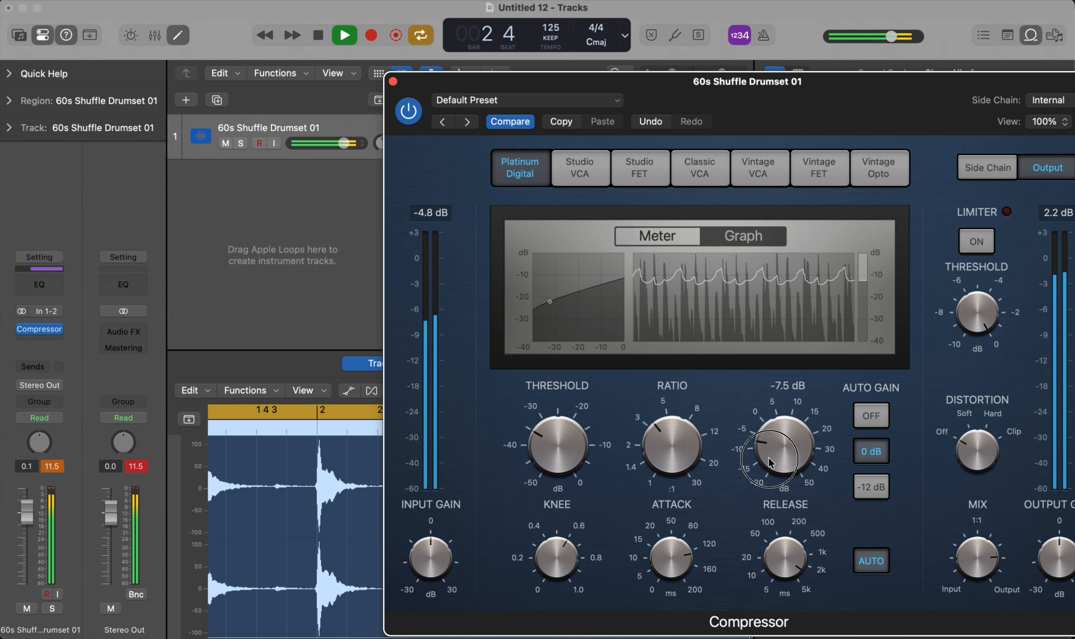
- Set the Compressor's Distortion to Soft and lower Mix slightly towards 1:1, and reposition the plug-in window to show all its controls
{"action": "left_click_drag", "start_coordinate": [980, 438], "coordinate": [987, 416]}
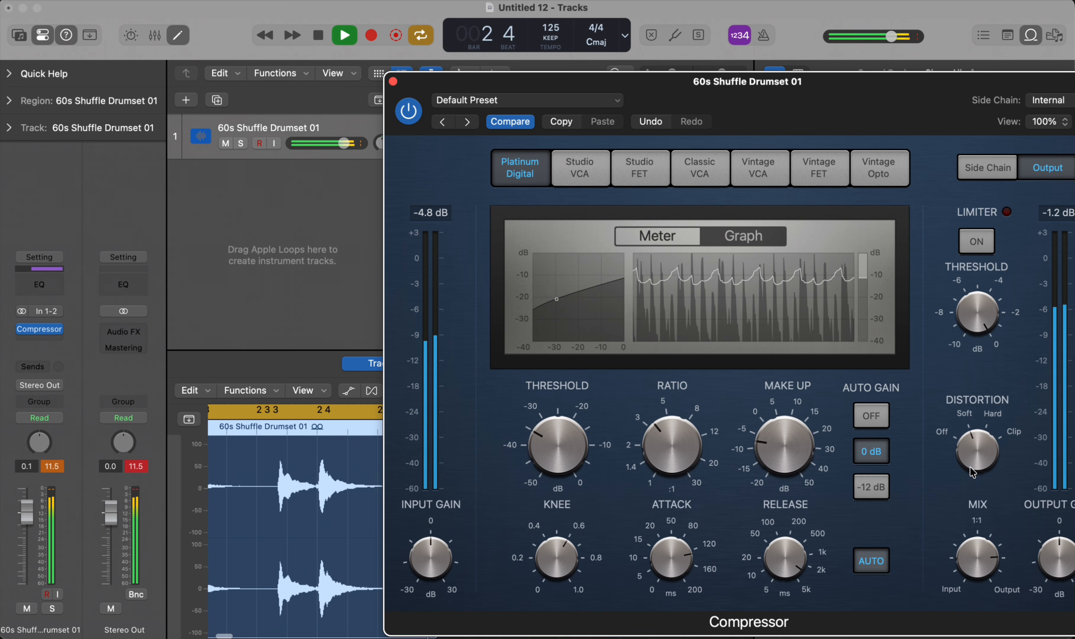
{"action": "mouse_move", "coordinate": [979, 554]}
{"action": "left_mouse_down"}
{"action": "mouse_move", "coordinate": [982, 527]}
{"action": "mouse_move", "coordinate": [956, 630]}
{"action": "mouse_move", "coordinate": [962, 559]}
{"action": "left_mouse_up"}
{"action": "left_click_drag", "start_coordinate": [934, 81], "coordinate": [842, 80]}
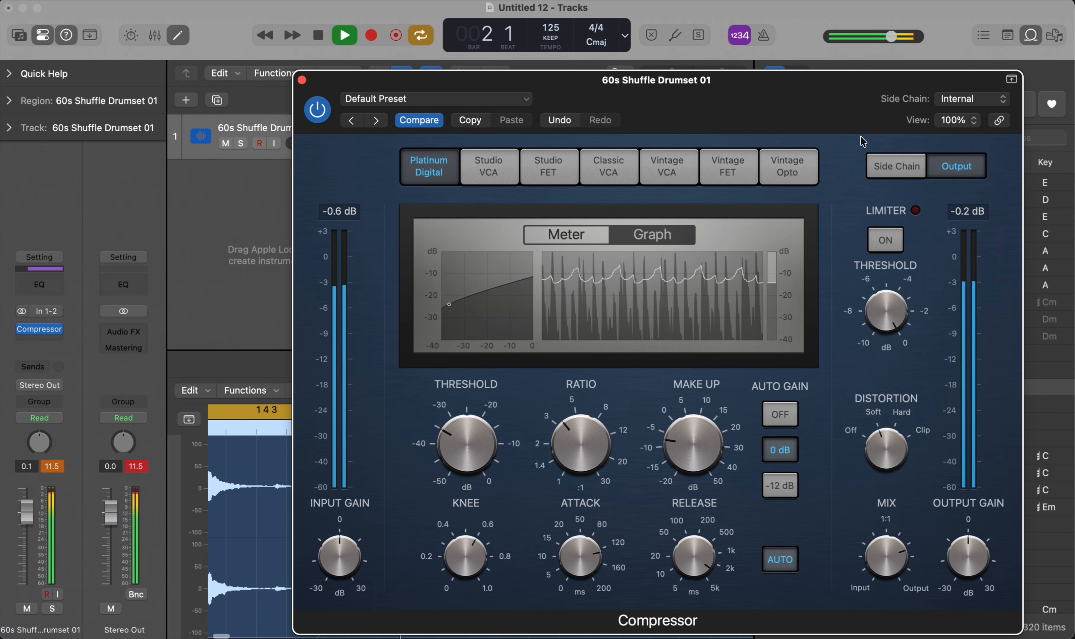
- Replay the loop while sweeping Input Gain down to about -23.5 dB and back to slightly below 0 dB, and stop playback
{"action": "key", "text": "space"}
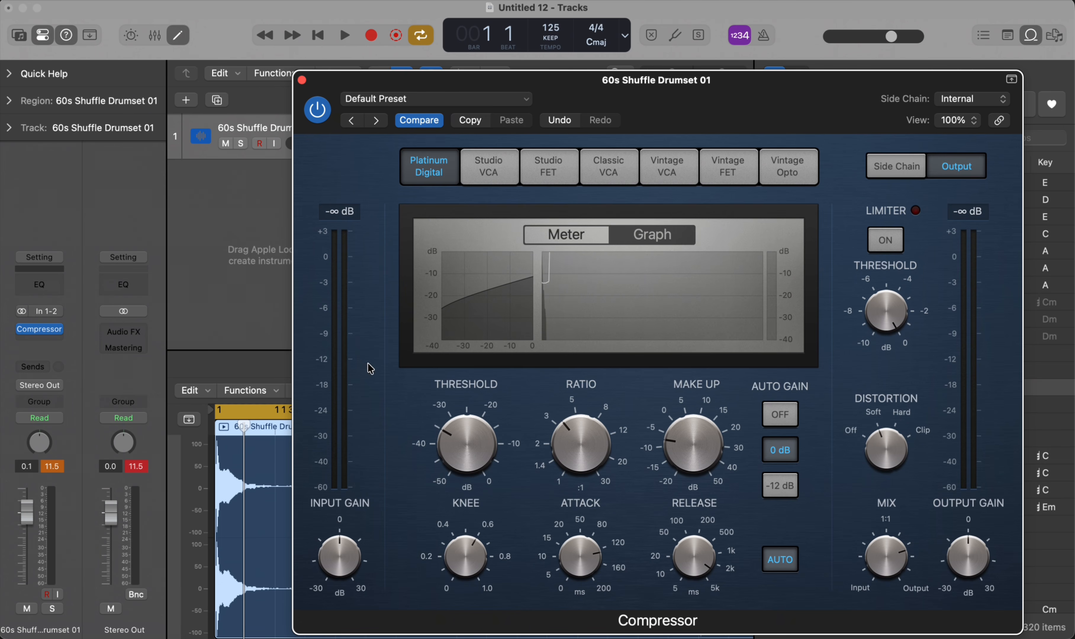
{"action": "key", "text": "space"}
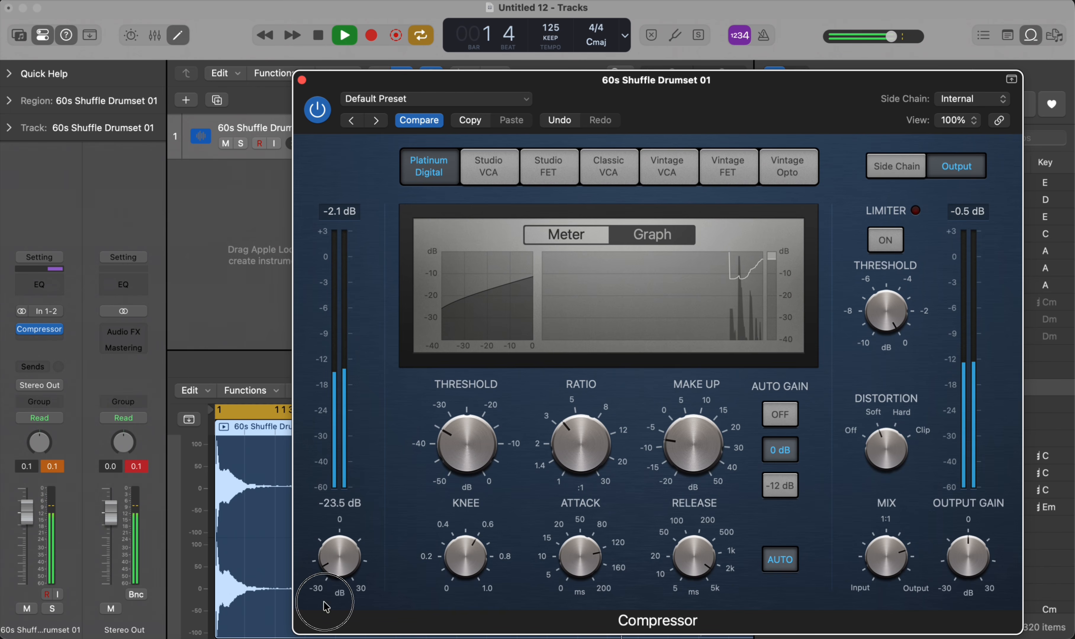
{"action": "left_click_drag", "start_coordinate": [326, 607], "coordinate": [317, 562]}
{"action": "key", "text": "space"}
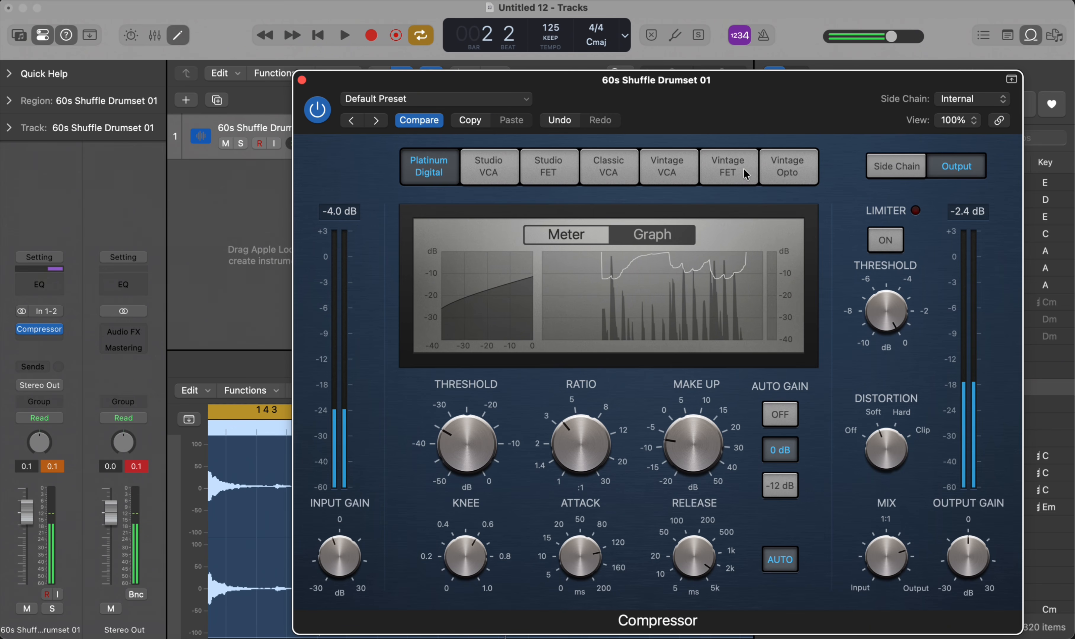
- View the Vintage Opto and Vintage FET models, return to Platinum Digital and close the Compressor window
{"action": "left_click", "coordinate": [768, 174]}
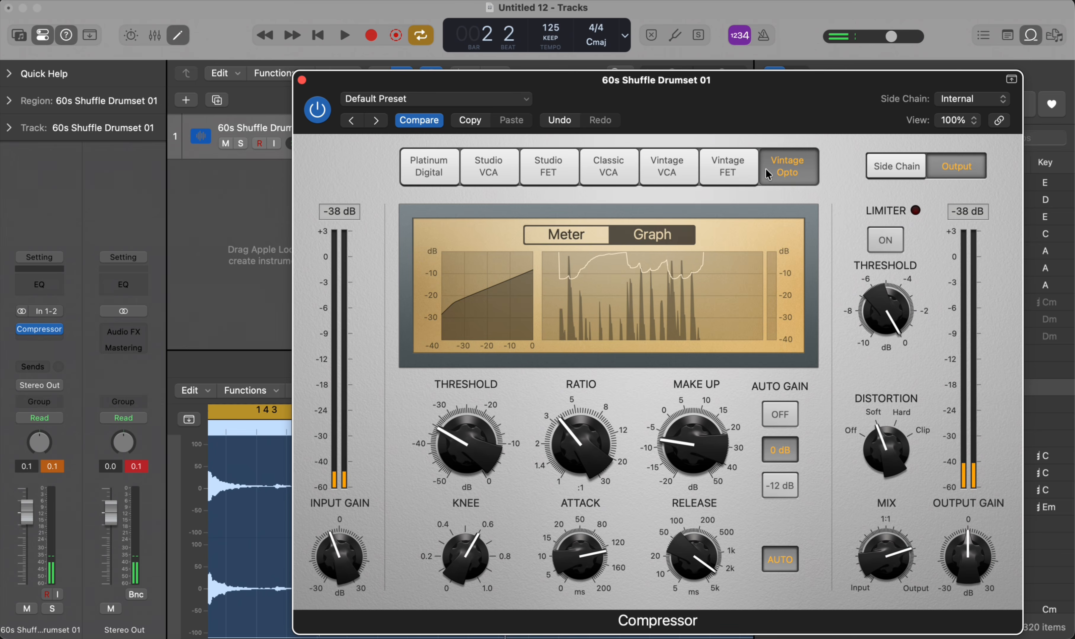
{"action": "left_click", "coordinate": [728, 170]}
{"action": "left_click", "coordinate": [428, 169]}
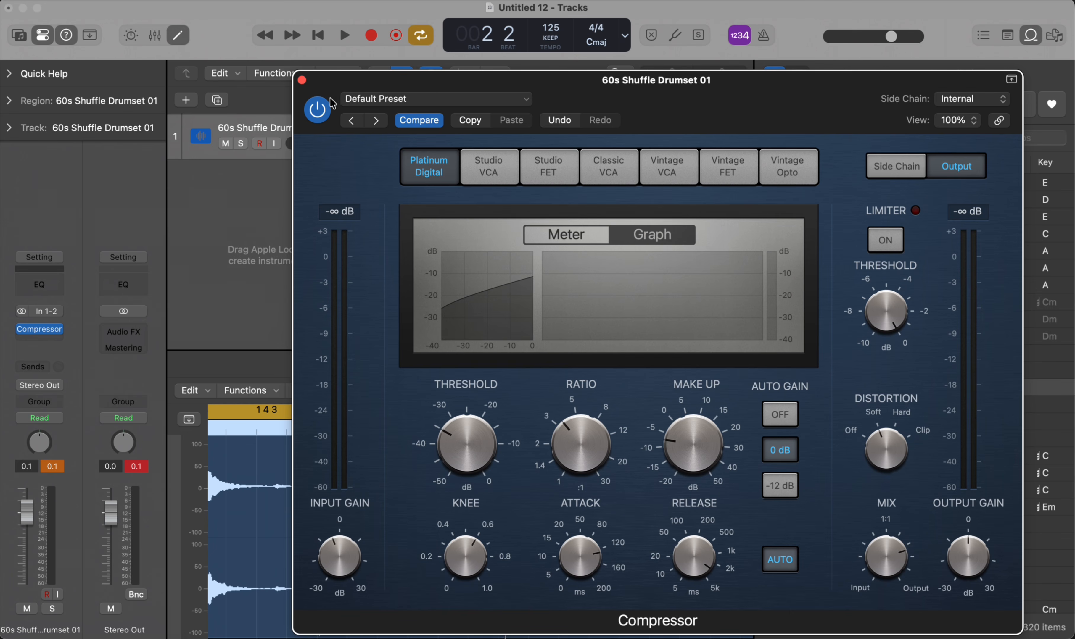
{"action": "left_click", "coordinate": [302, 81]}
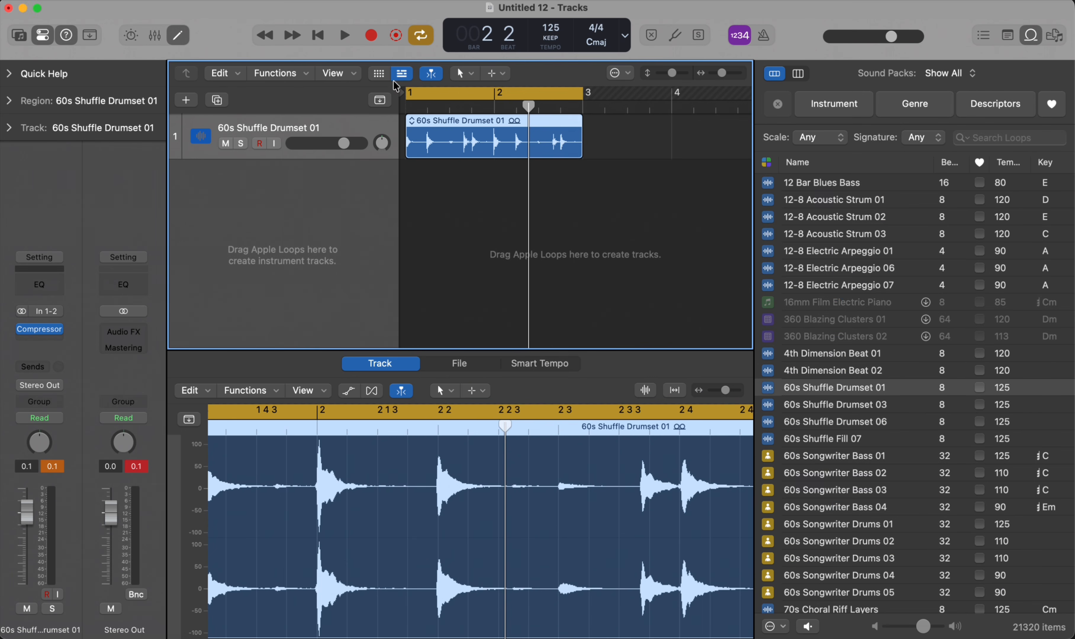